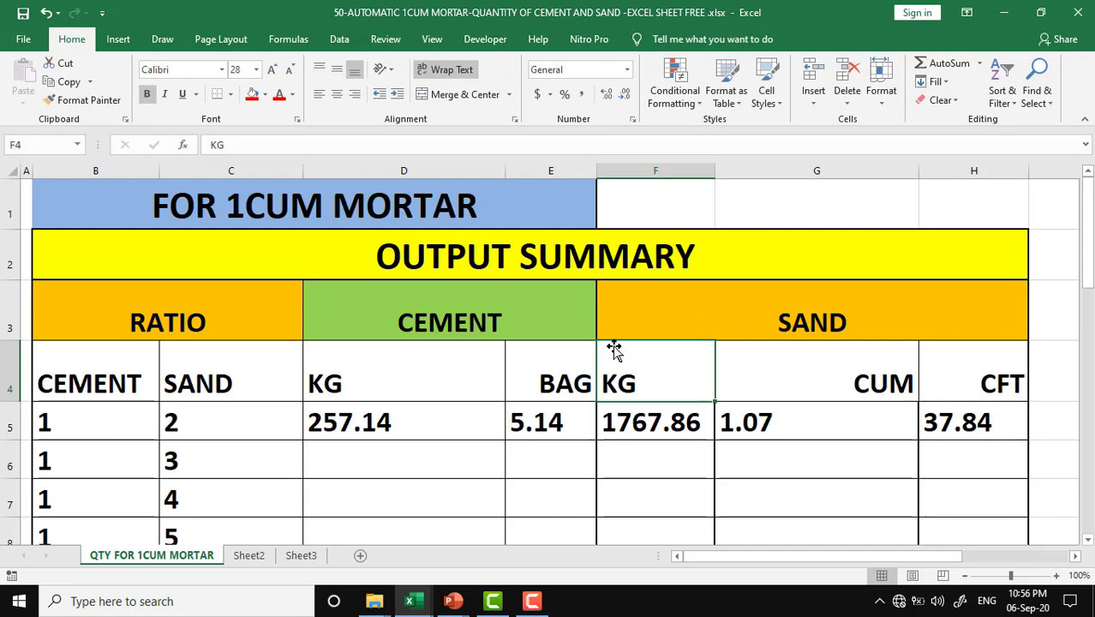
Step: Examine the bulk density entries for cement and sand in the input data section
scroll(783, 444, down, 1)
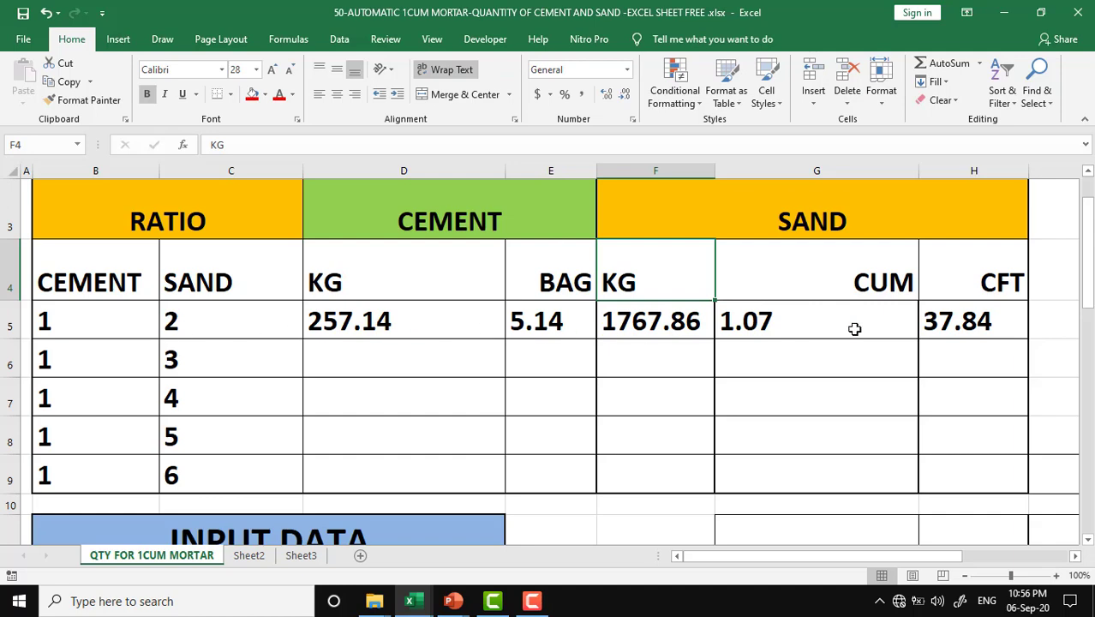
scroll(506, 470, down, 2)
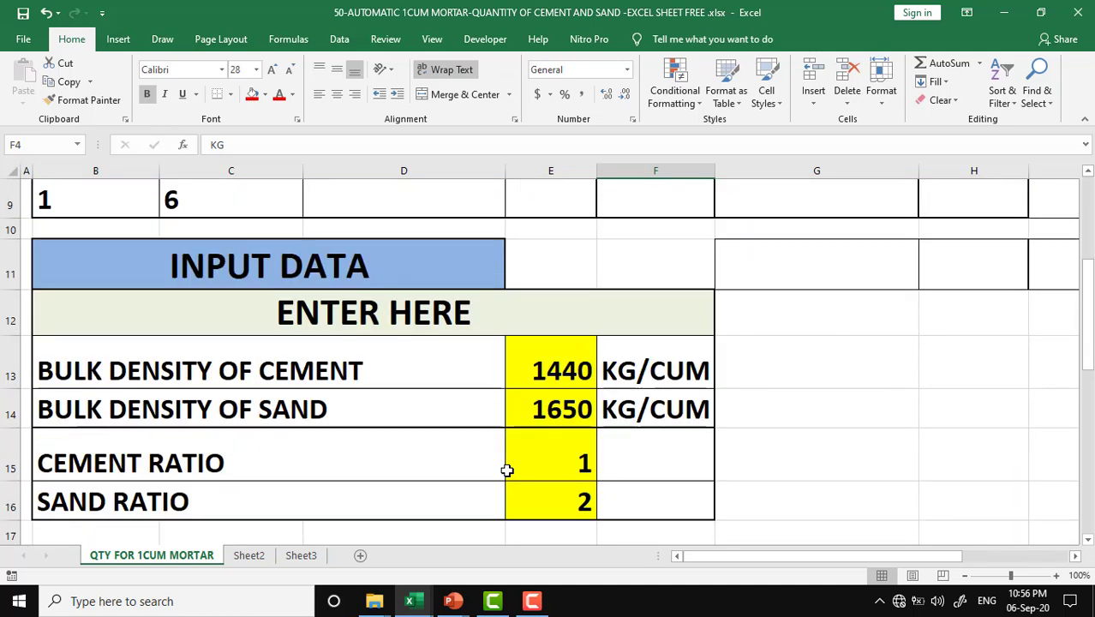
scroll(507, 470, down, 1)
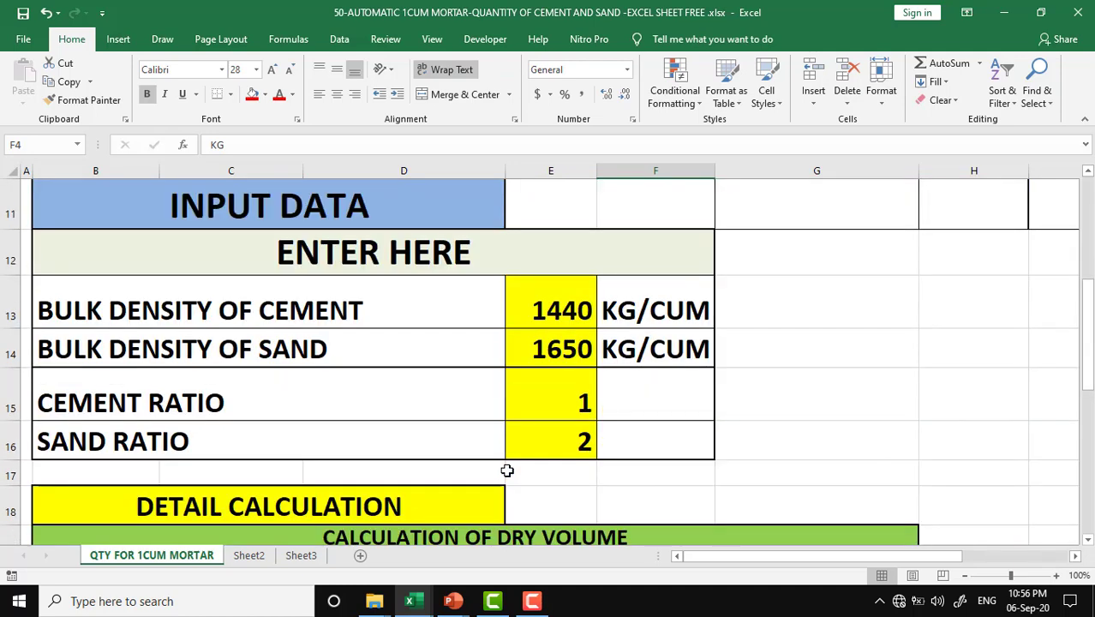
click(174, 306)
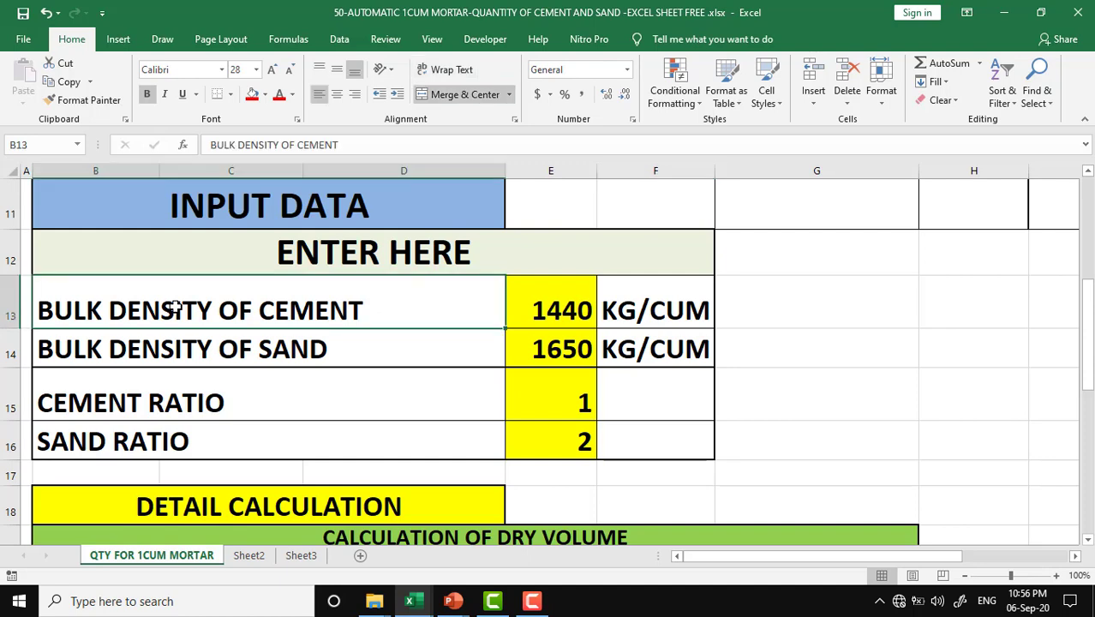
click(569, 313)
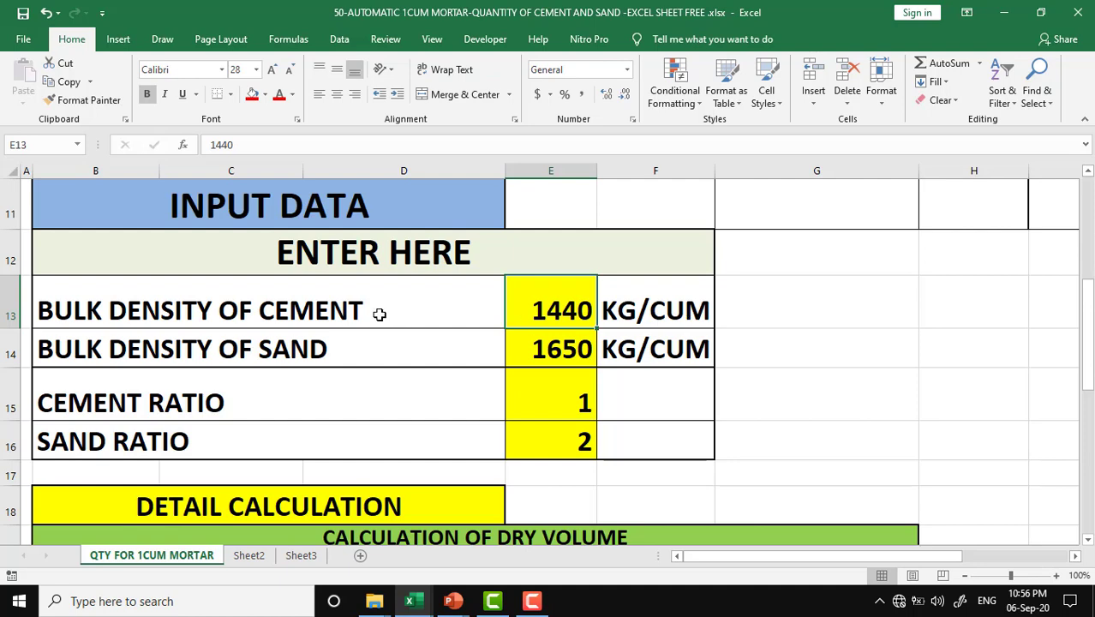
click(388, 345)
click(531, 344)
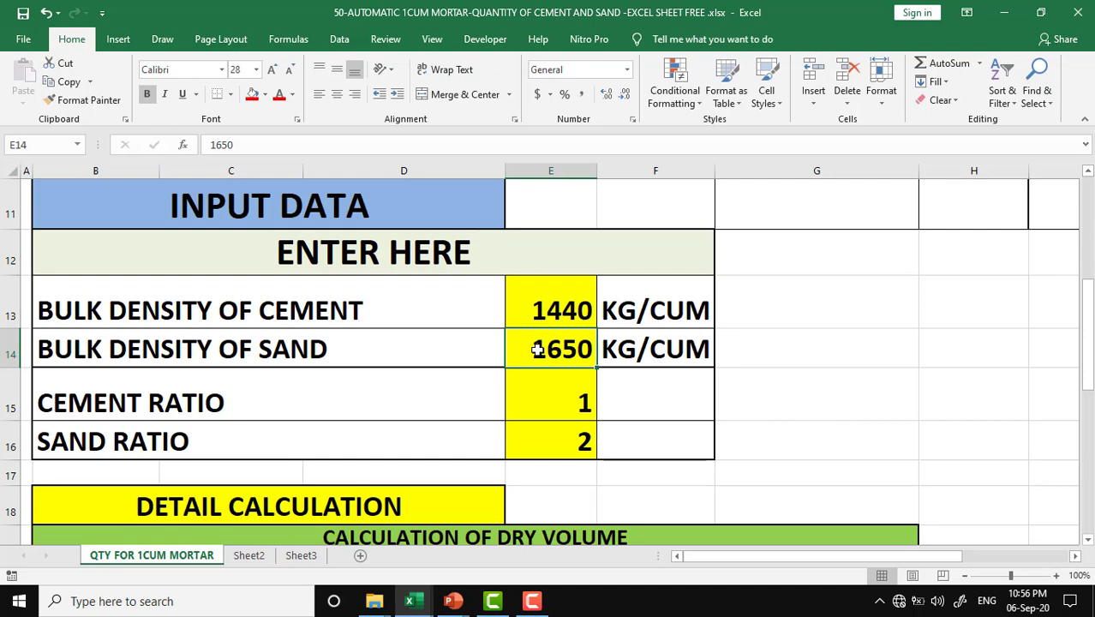
Step: Examine the cement ratio and sand ratio entries in the input data section
click(326, 387)
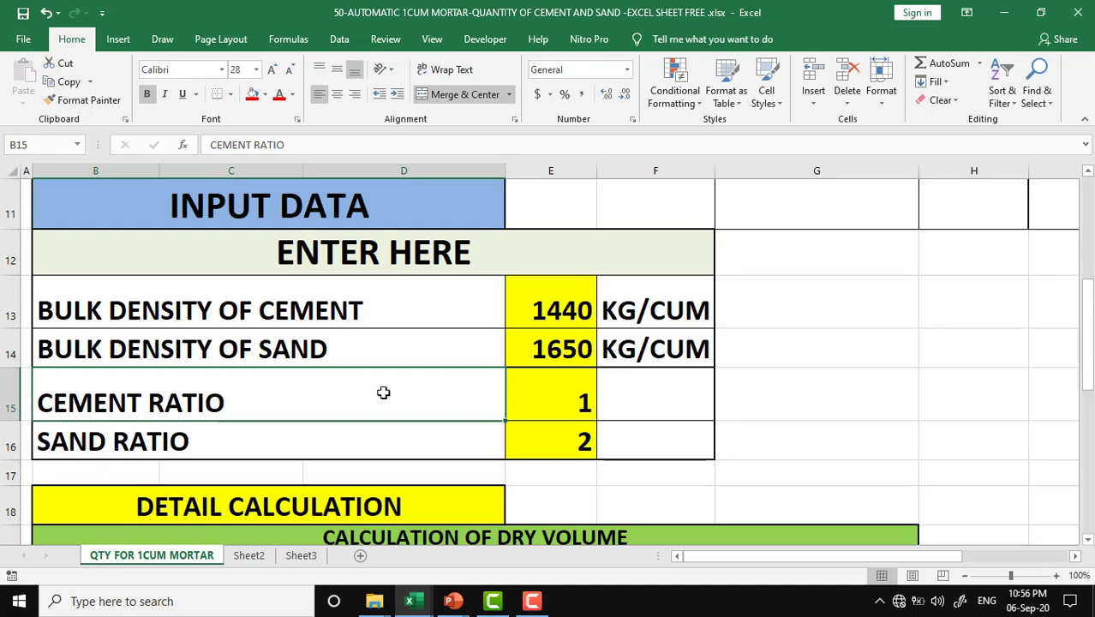
click(547, 398)
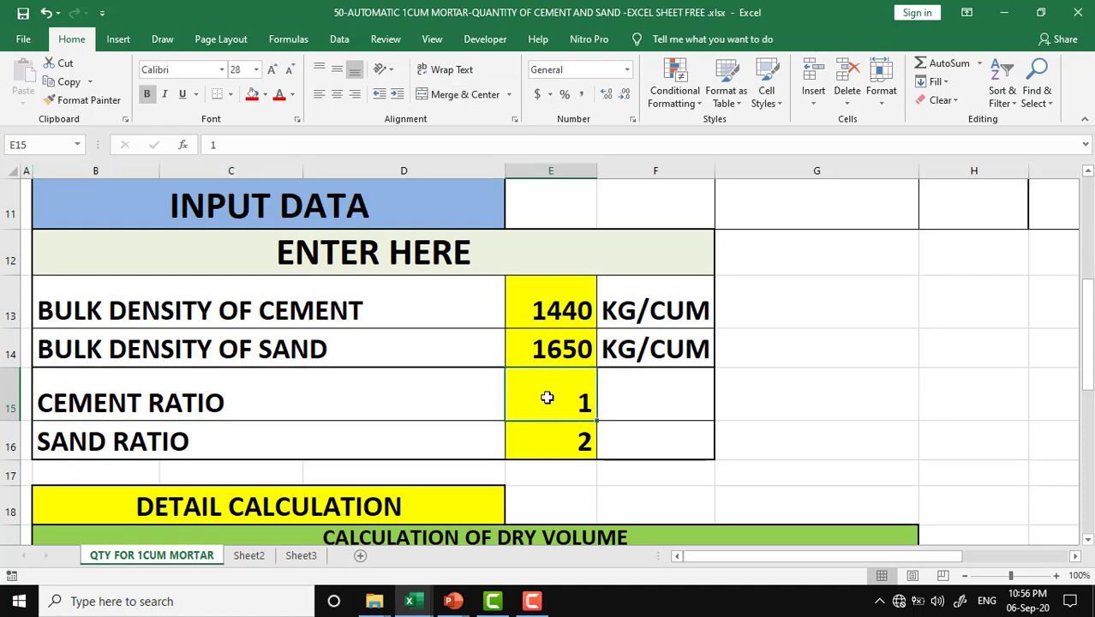
click(333, 443)
click(545, 442)
click(560, 401)
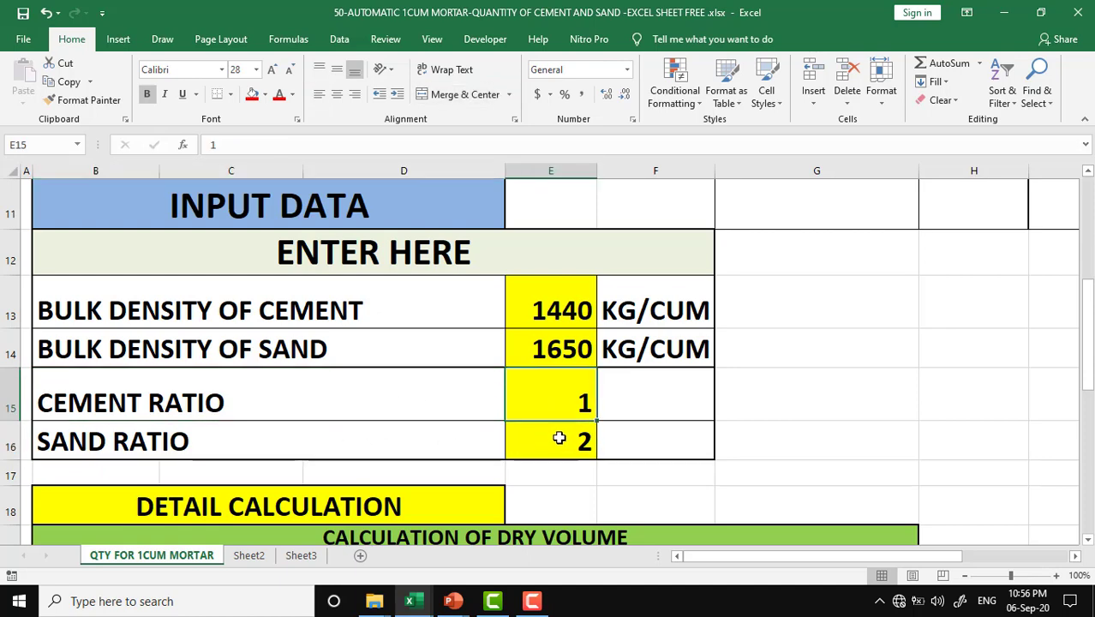
click(559, 440)
click(556, 390)
click(557, 439)
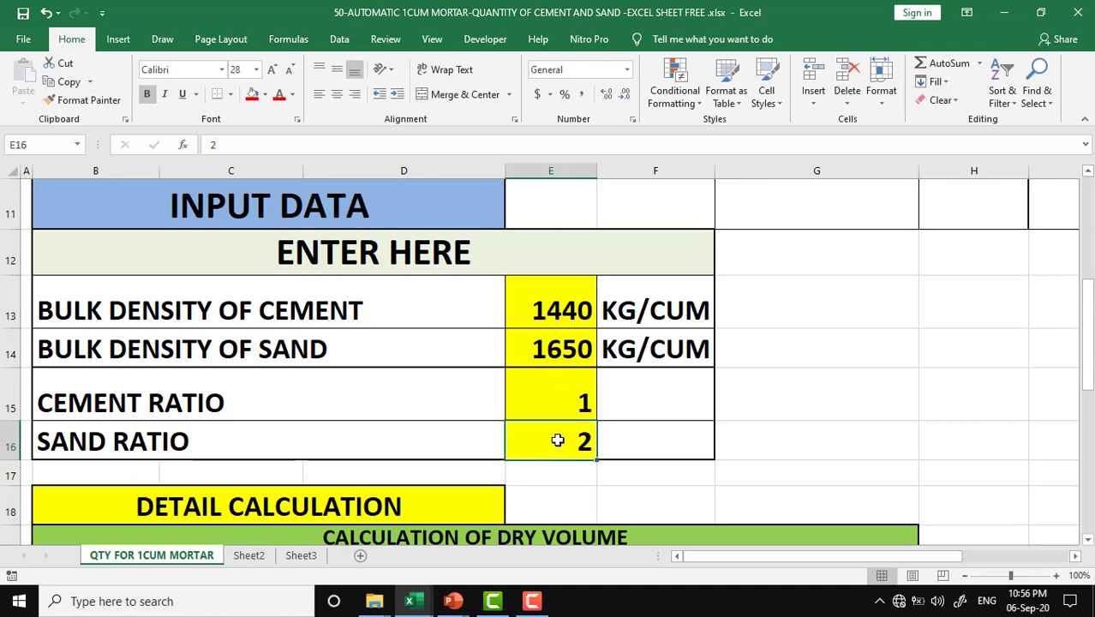
click(562, 399)
click(557, 443)
click(560, 409)
click(559, 435)
click(559, 379)
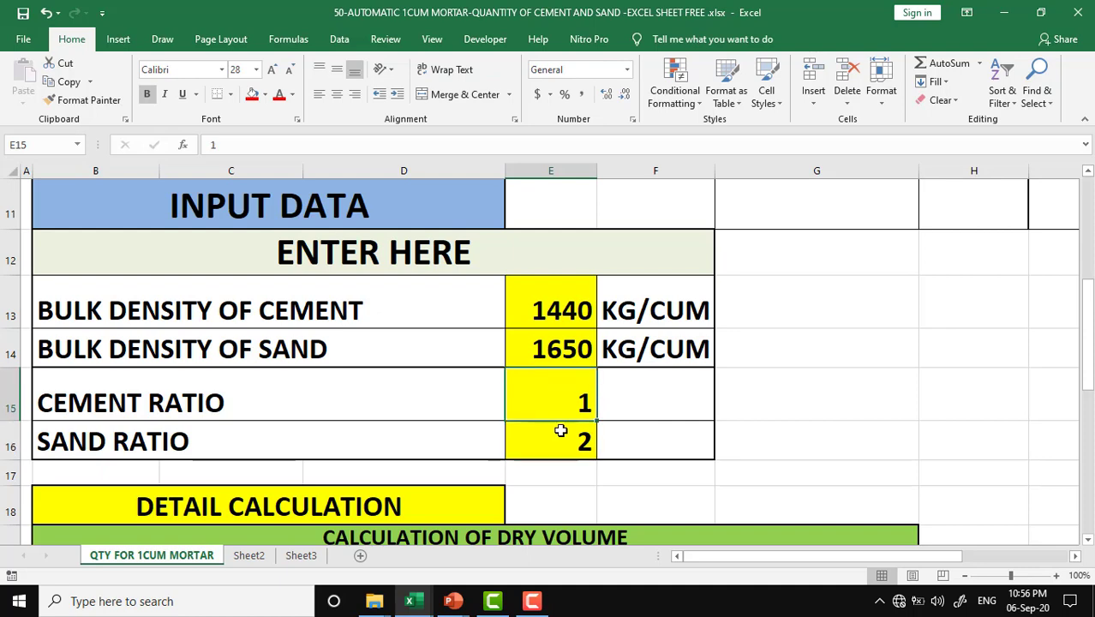
click(564, 448)
click(550, 399)
click(551, 435)
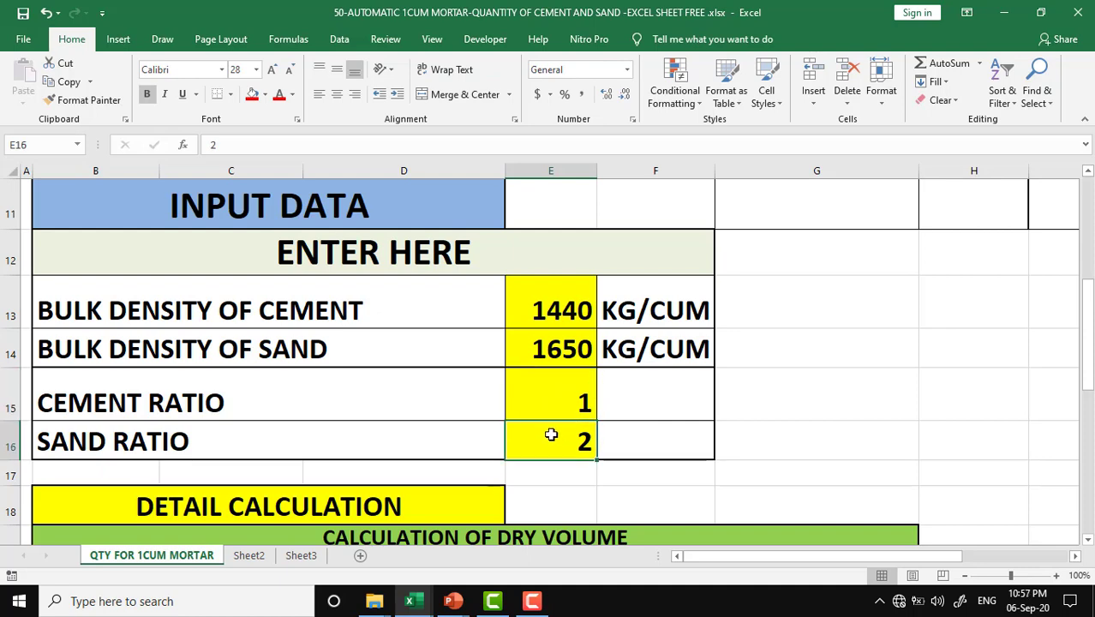
Step: Review the output summary row for the 1:2 cement-to-sand mix
scroll(551, 436, down, 1)
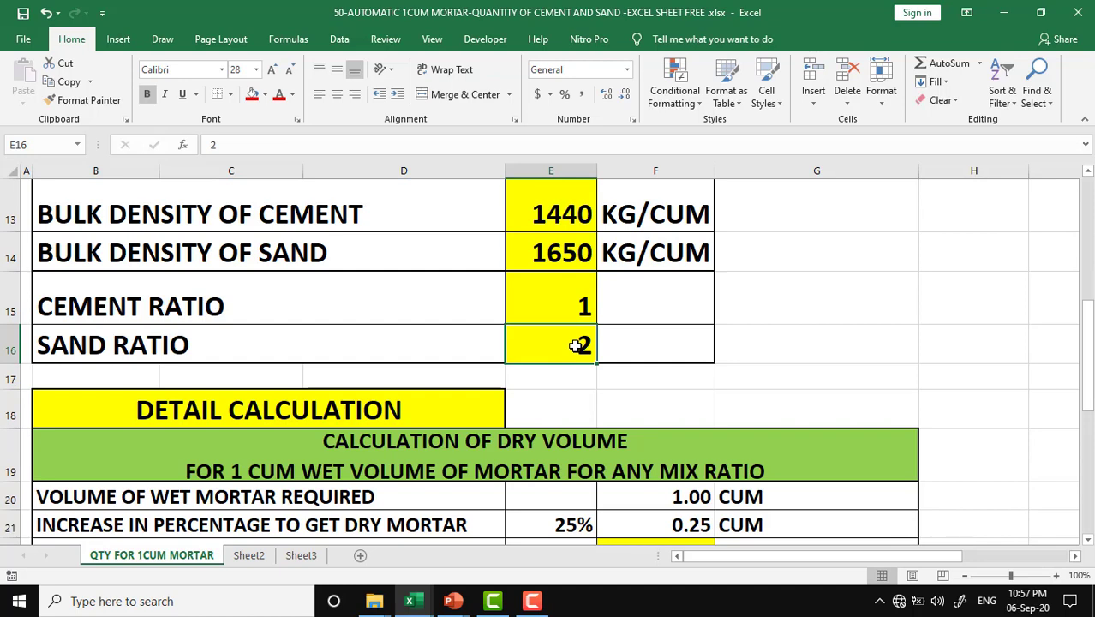
scroll(577, 346, up, 1)
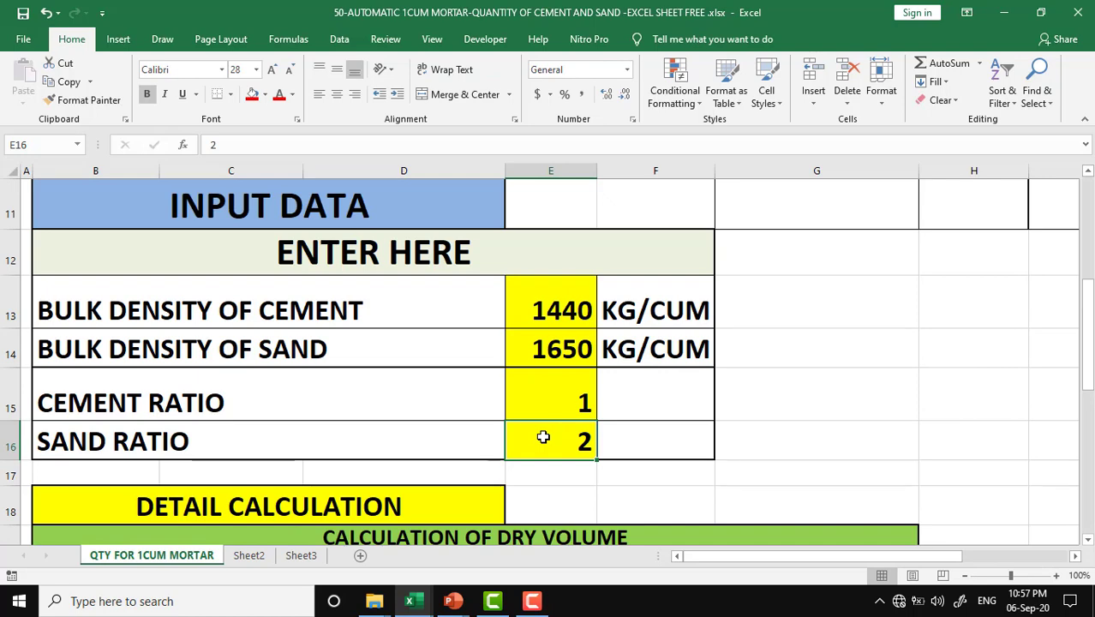
scroll(543, 437, up, 4)
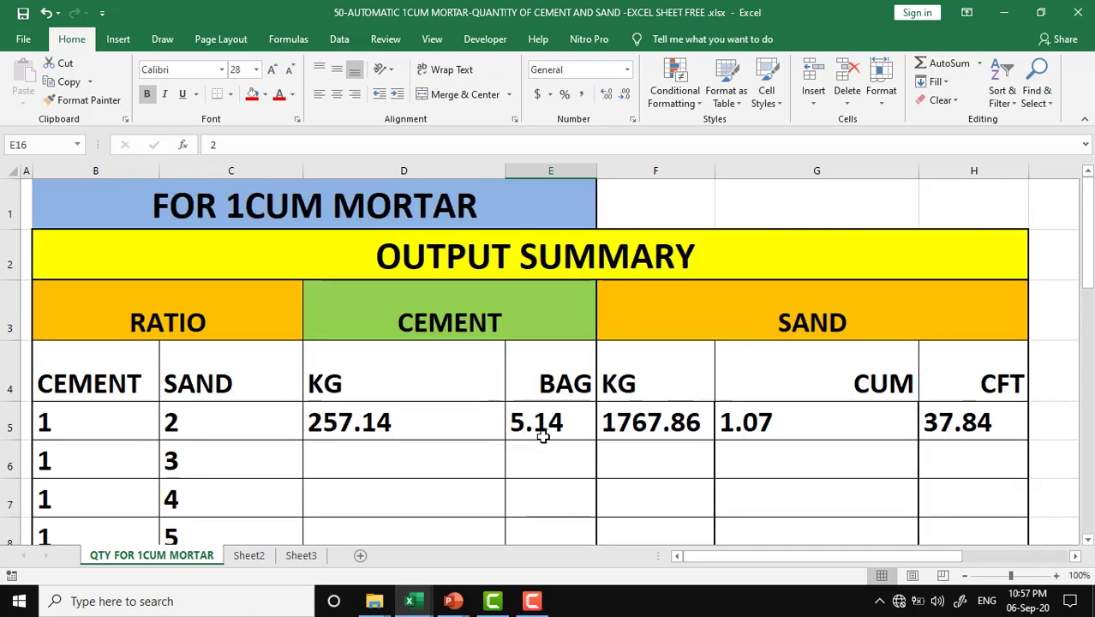
click(108, 423)
click(226, 421)
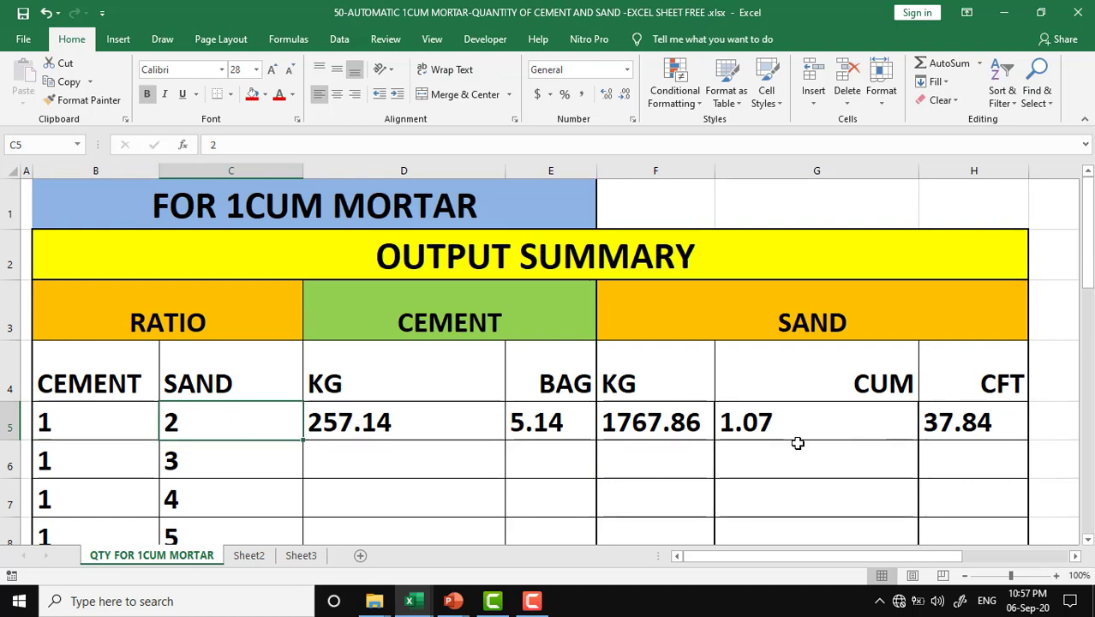
Step: Set the sand ratio in the input data to 3
scroll(798, 443, down, 2)
scroll(798, 443, down, 1)
click(552, 437)
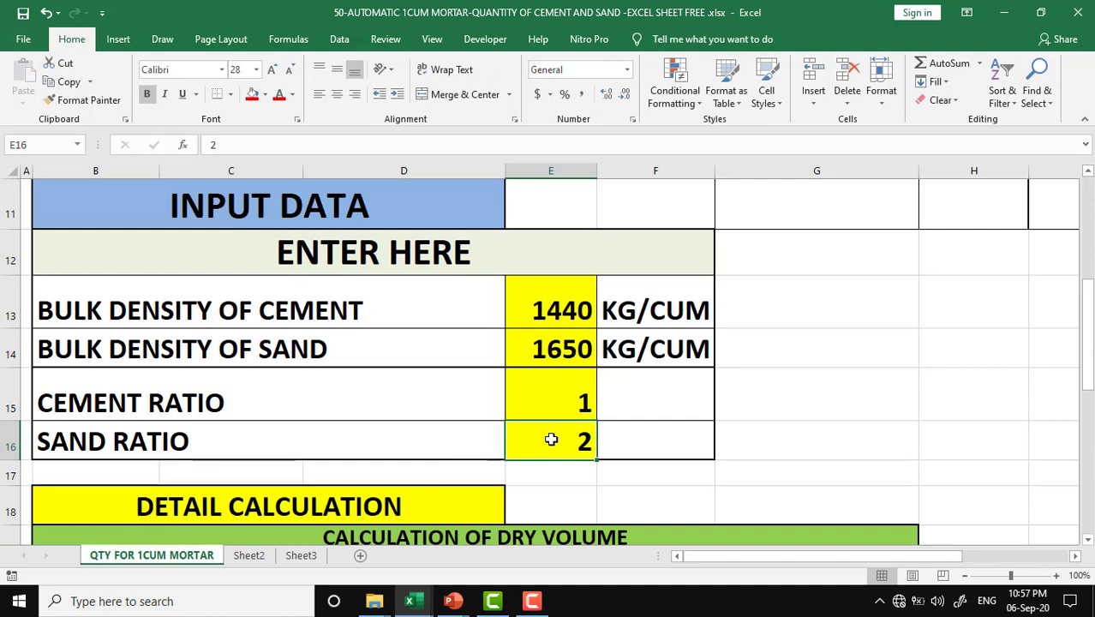
key(BackSpace)
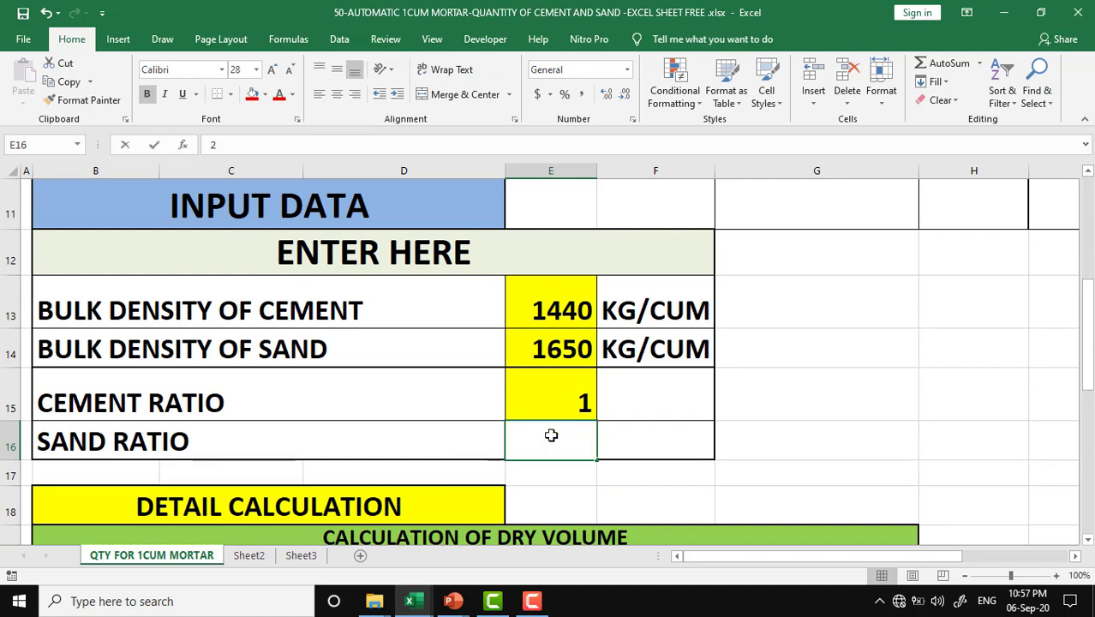
text(3)
key(Return)
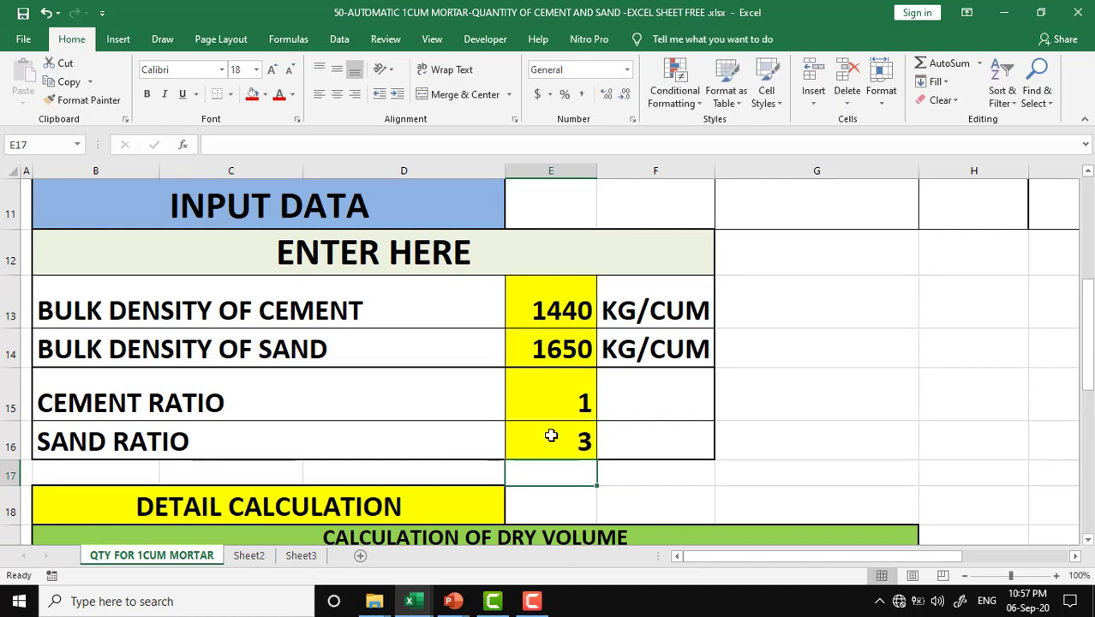
Step: Compare the 1:2 and 1:3 mix rows in the output summary
scroll(551, 435, up, 2)
scroll(551, 435, up, 1)
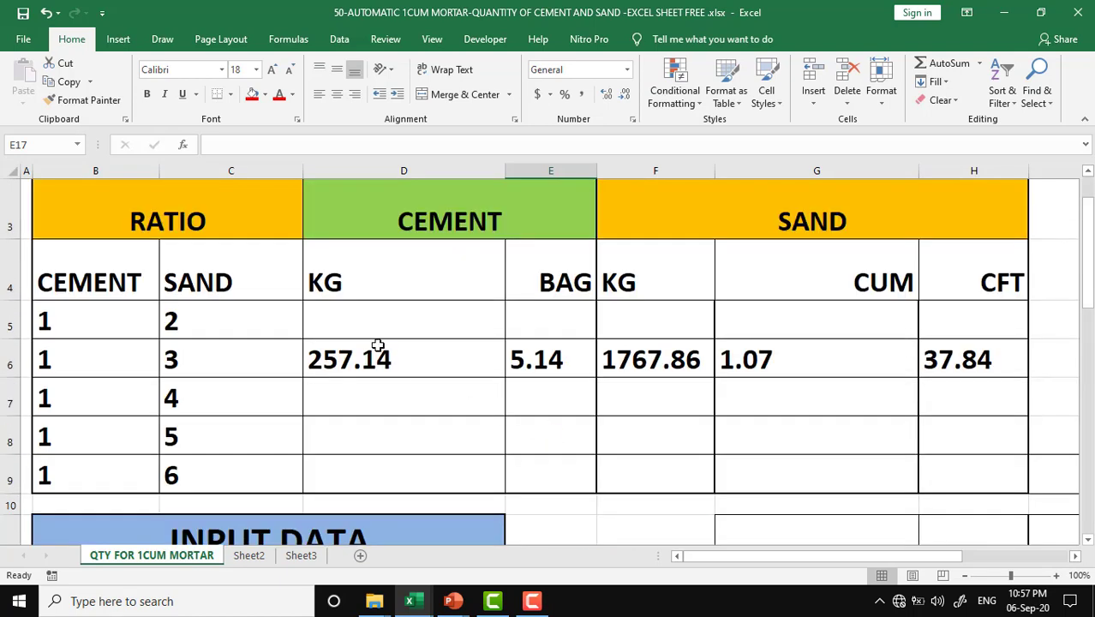
click(99, 324)
click(190, 323)
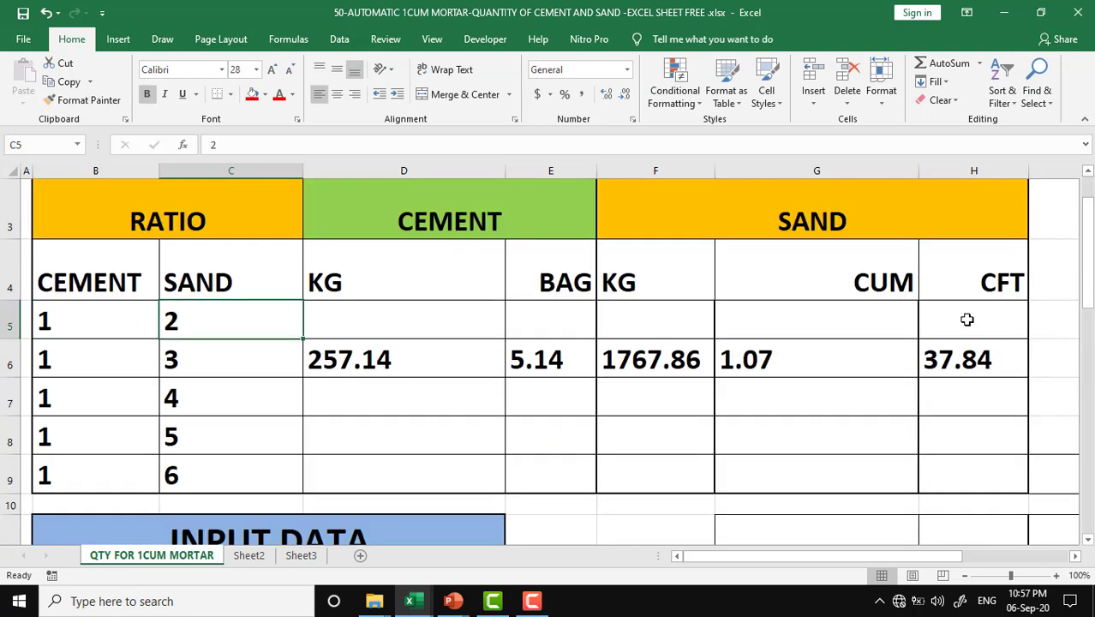
click(217, 359)
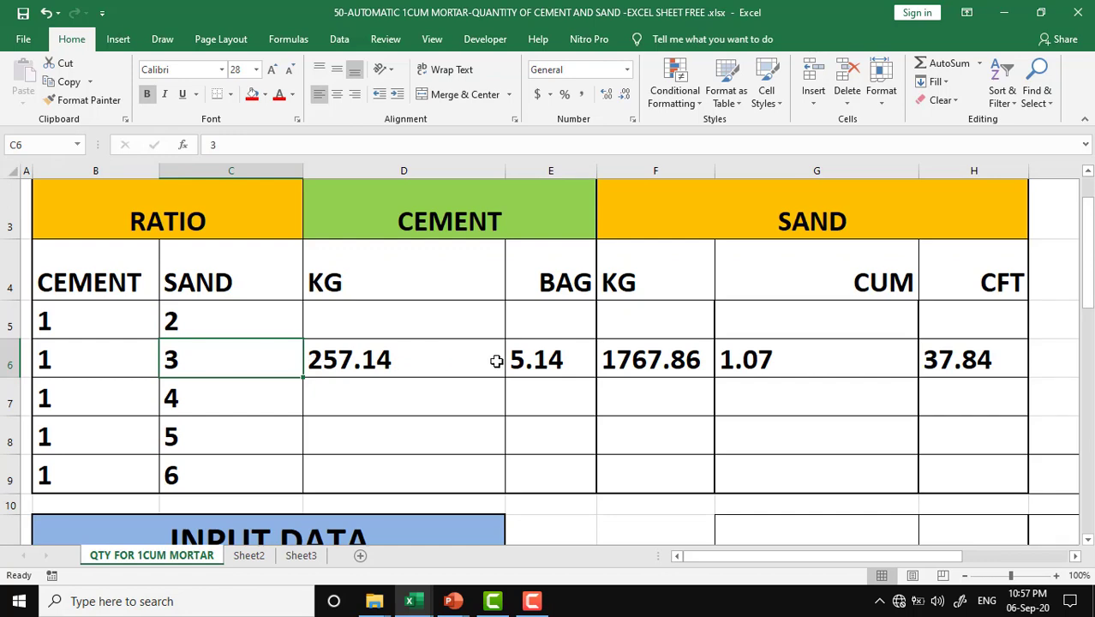
Step: Set the sand ratio in the input data to 6
scroll(465, 404, down, 3)
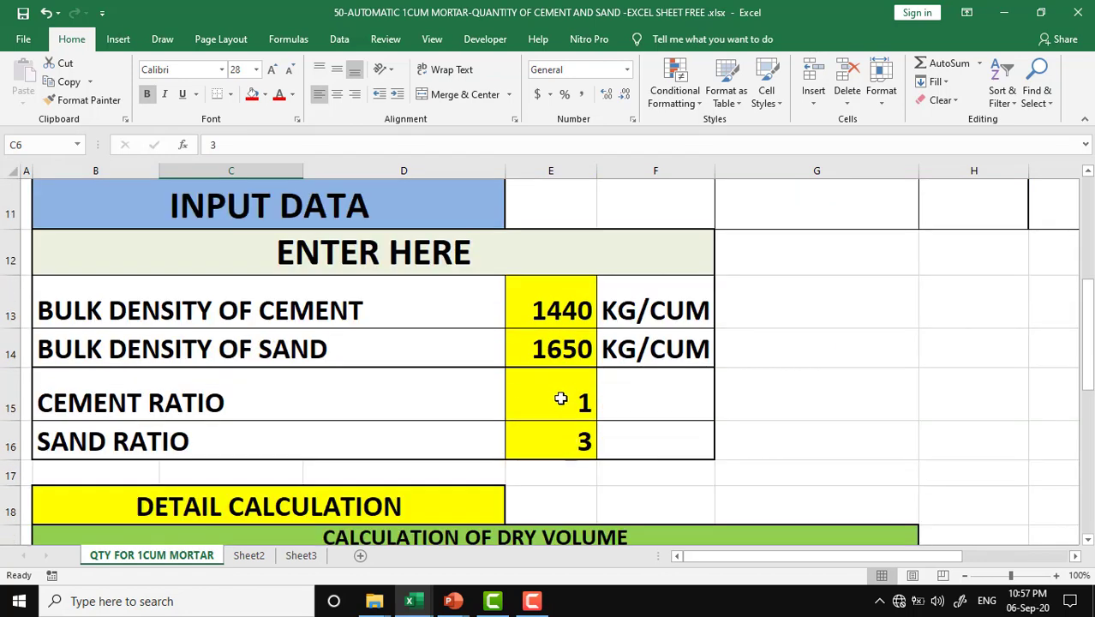
click(556, 443)
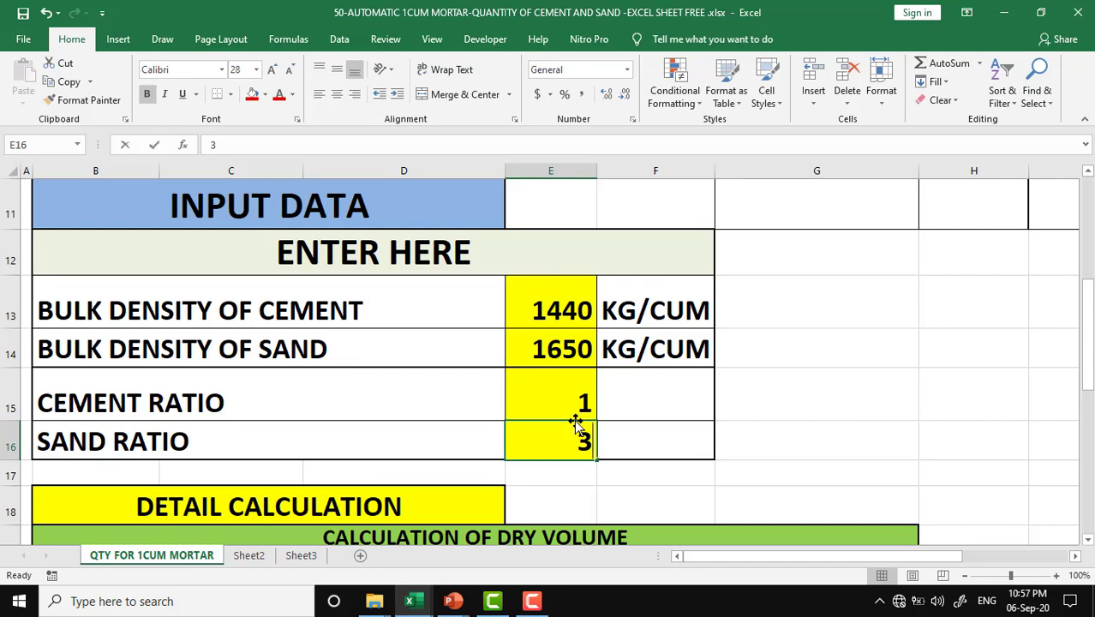
text(6)
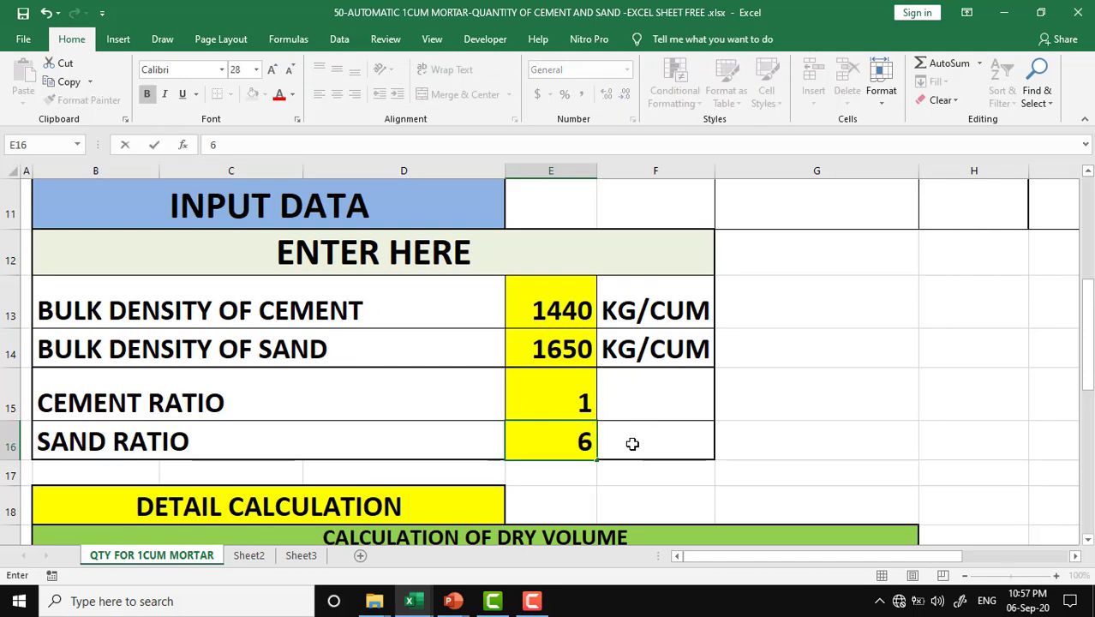
key(Return)
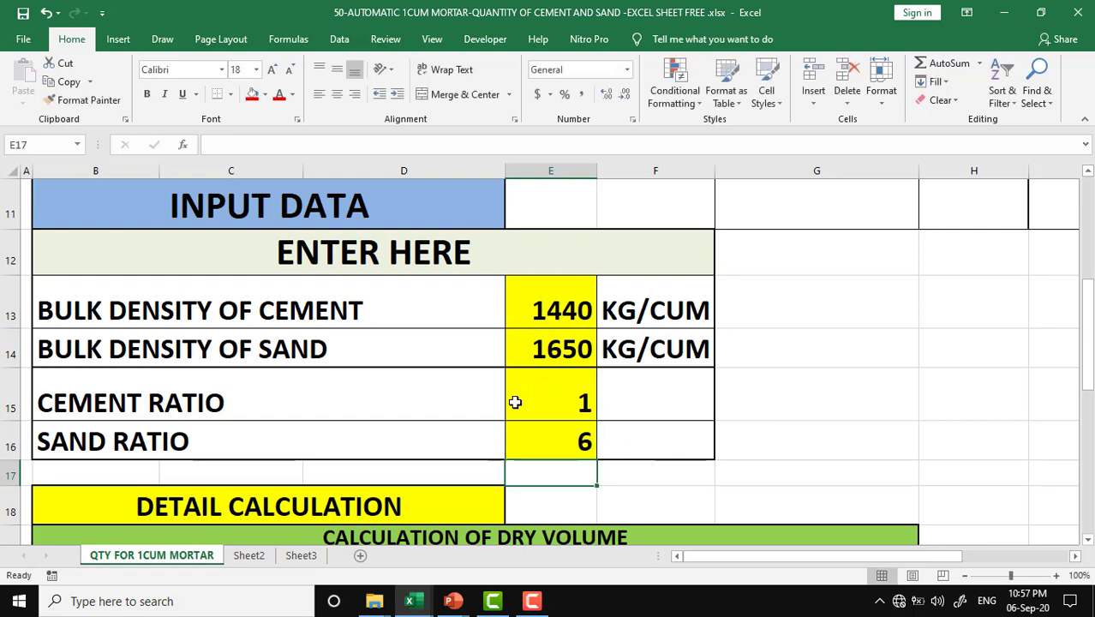
Step: Check the cement and sand quantities in the output summary row for the 1:6 mix
scroll(513, 398, up, 3)
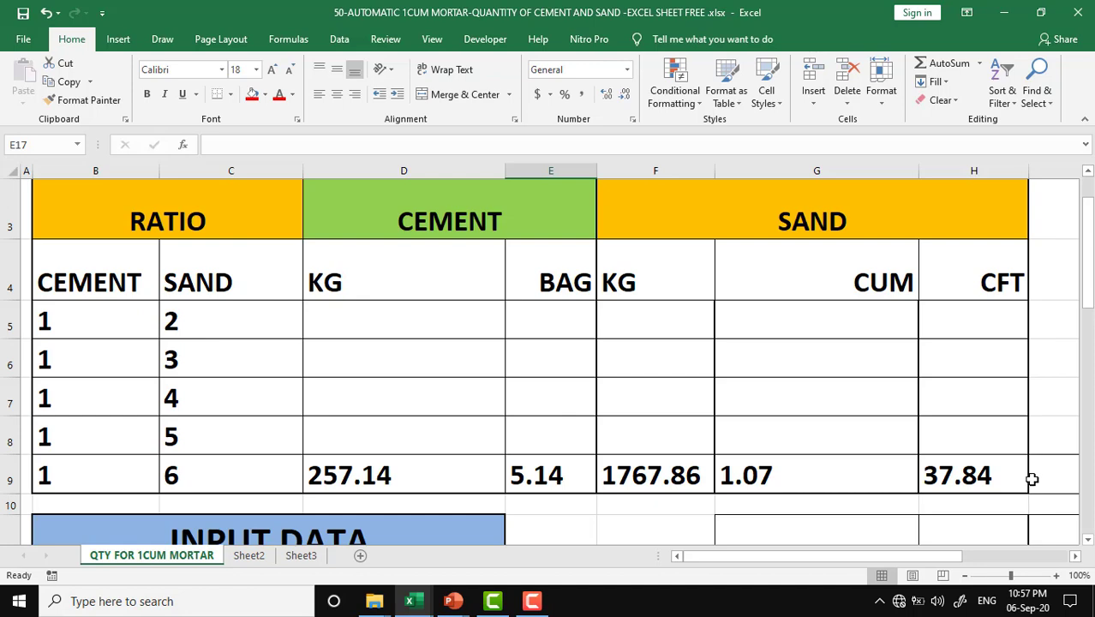
click(985, 481)
click(387, 475)
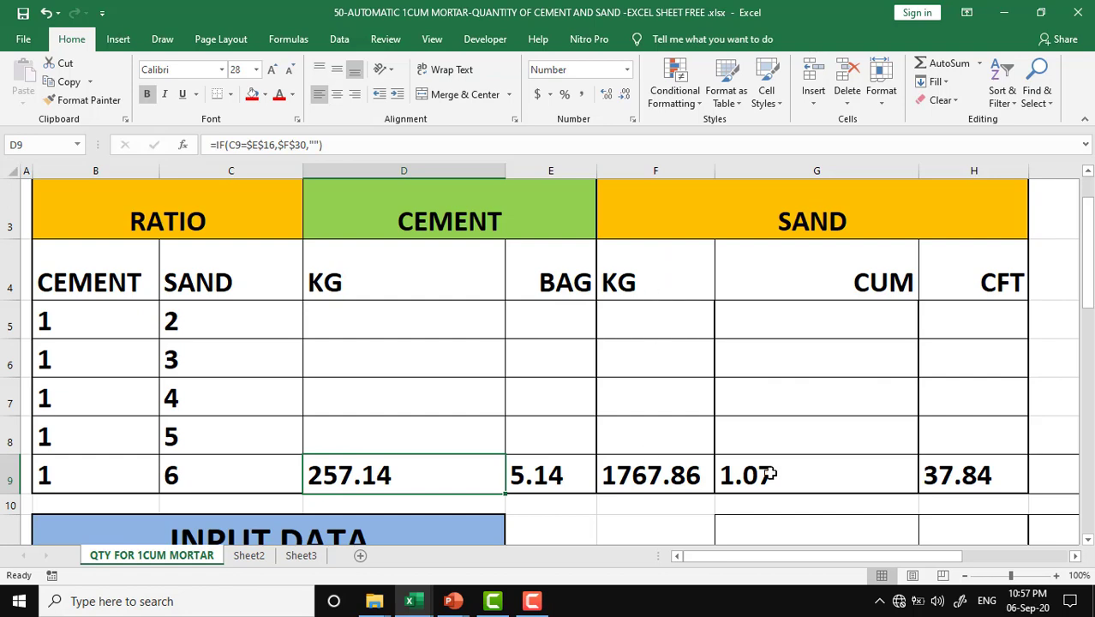
Step: Review the dry volume and mix ratio figures in the detail calculation against the input data and output summary
scroll(376, 461, down, 3)
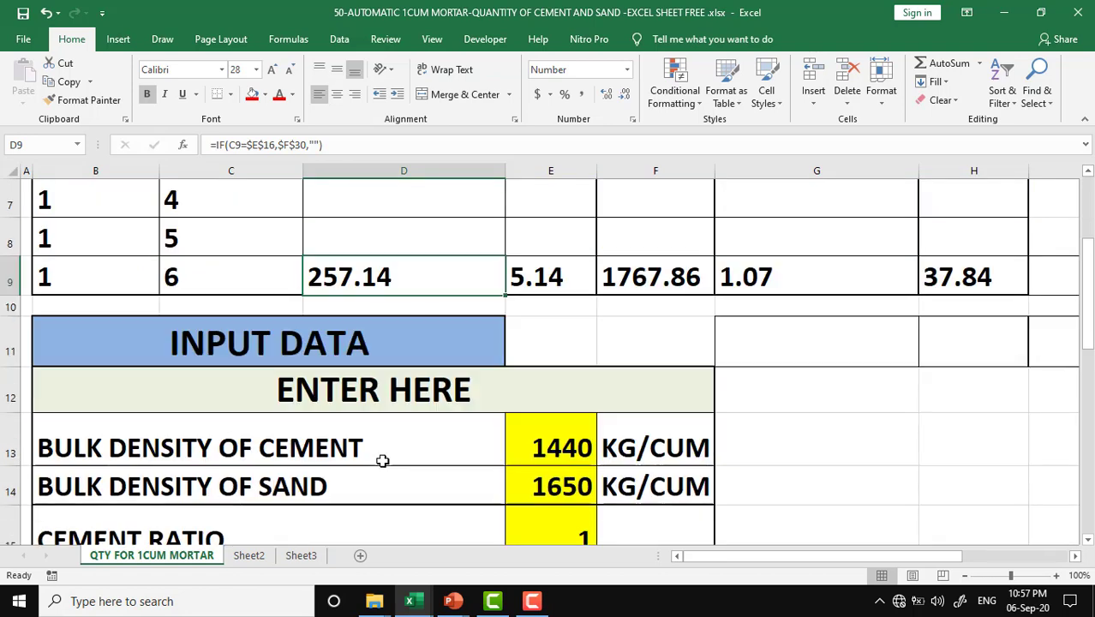
scroll(391, 456, down, 3)
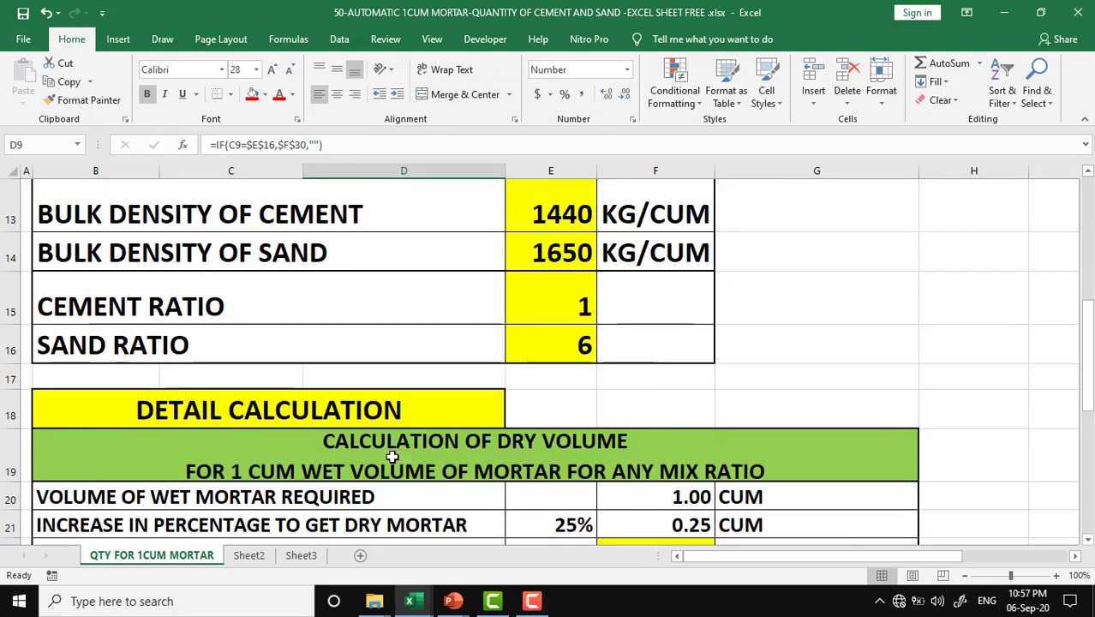
scroll(391, 457, down, 1)
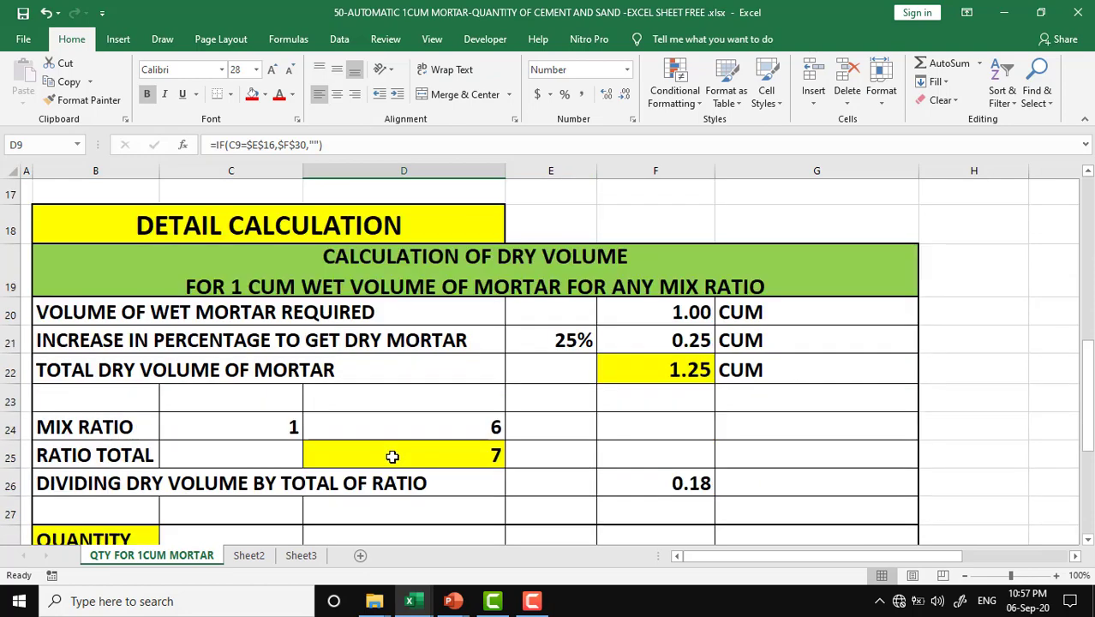
scroll(391, 457, up, 3)
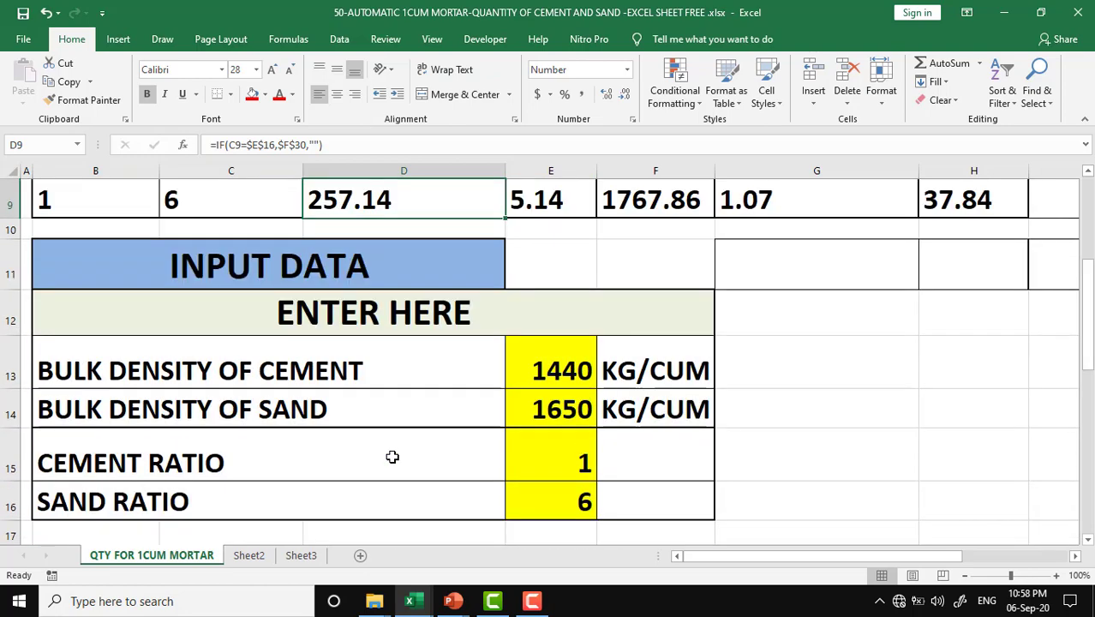
click(554, 501)
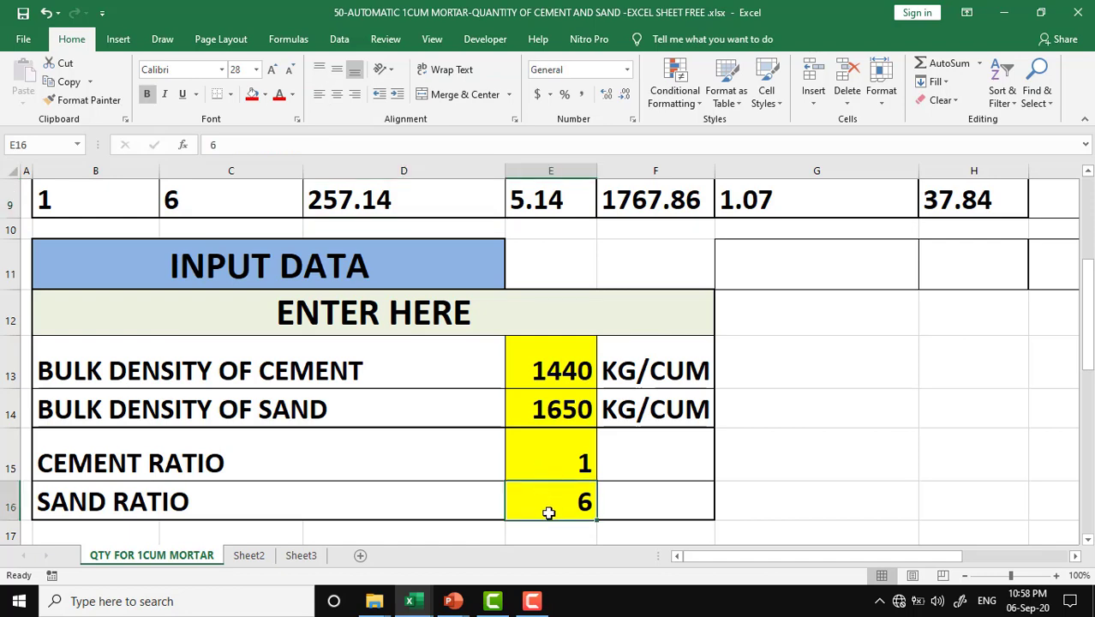
scroll(564, 444, up, 3)
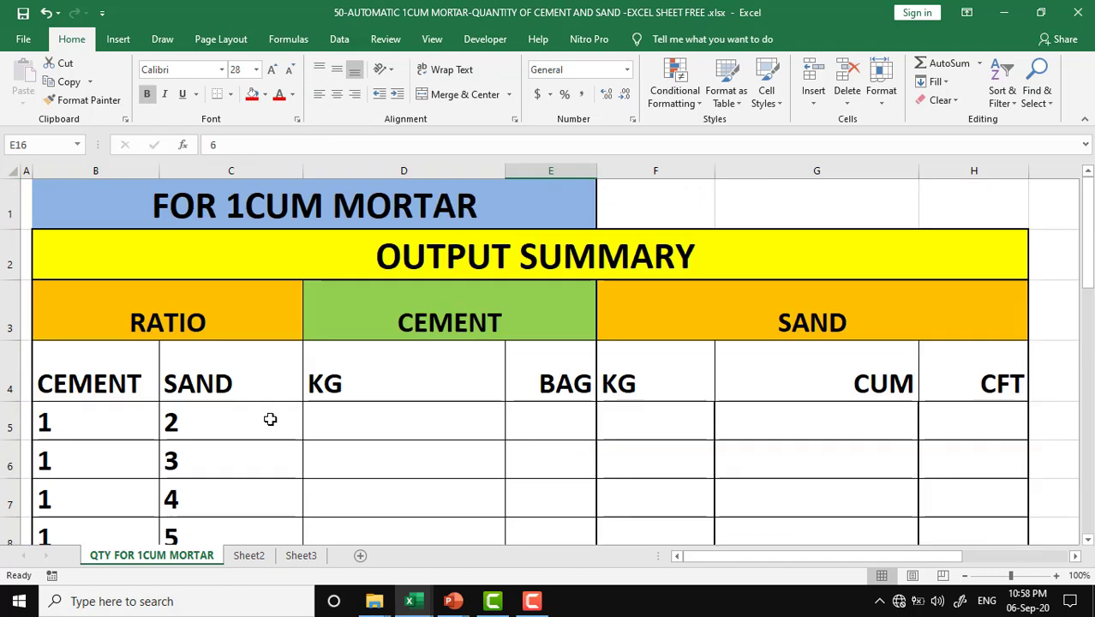
scroll(429, 402, down, 1)
scroll(429, 403, down, 4)
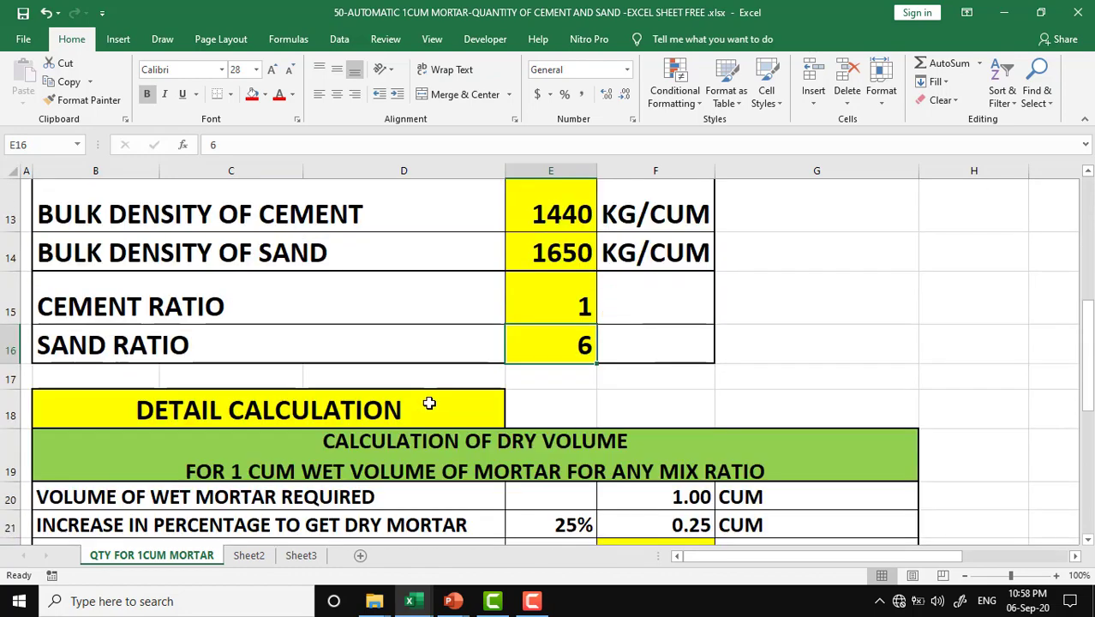
Step: Examine the heading of the detail calculation and the required wet mortar volume with its unit
scroll(428, 403, down, 1)
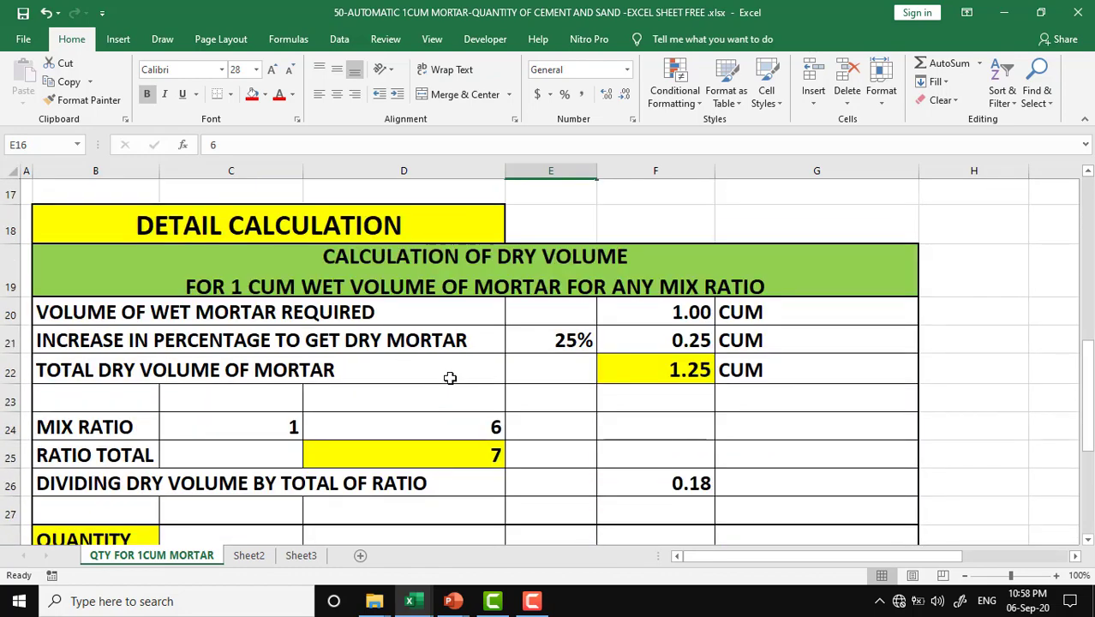
scroll(450, 378, down, 1)
scroll(450, 378, up, 1)
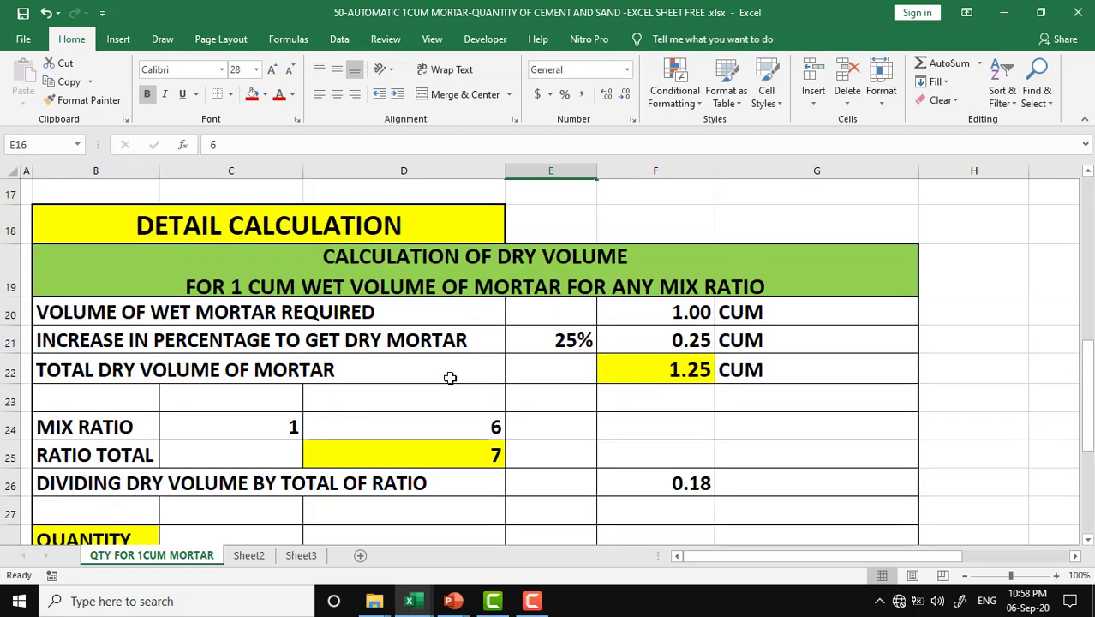
click(301, 234)
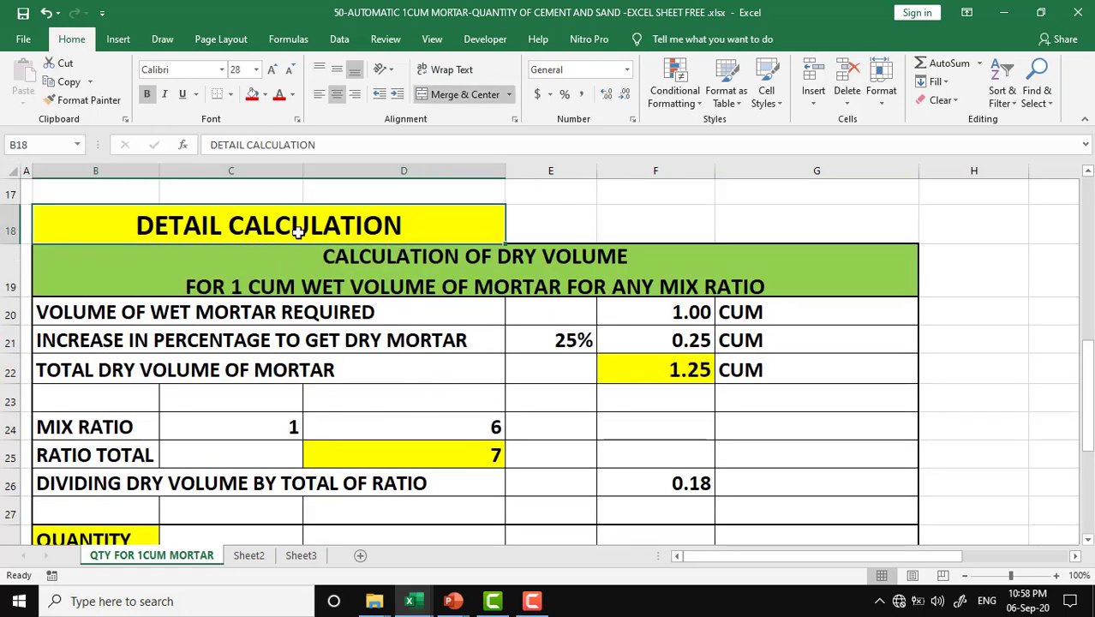
click(335, 280)
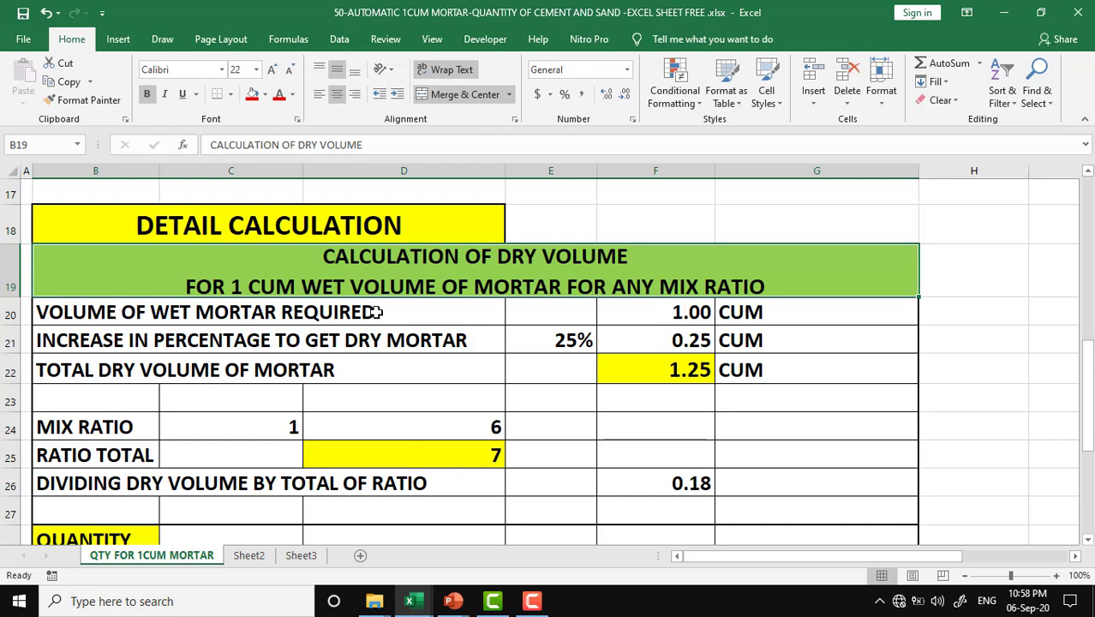
click(637, 314)
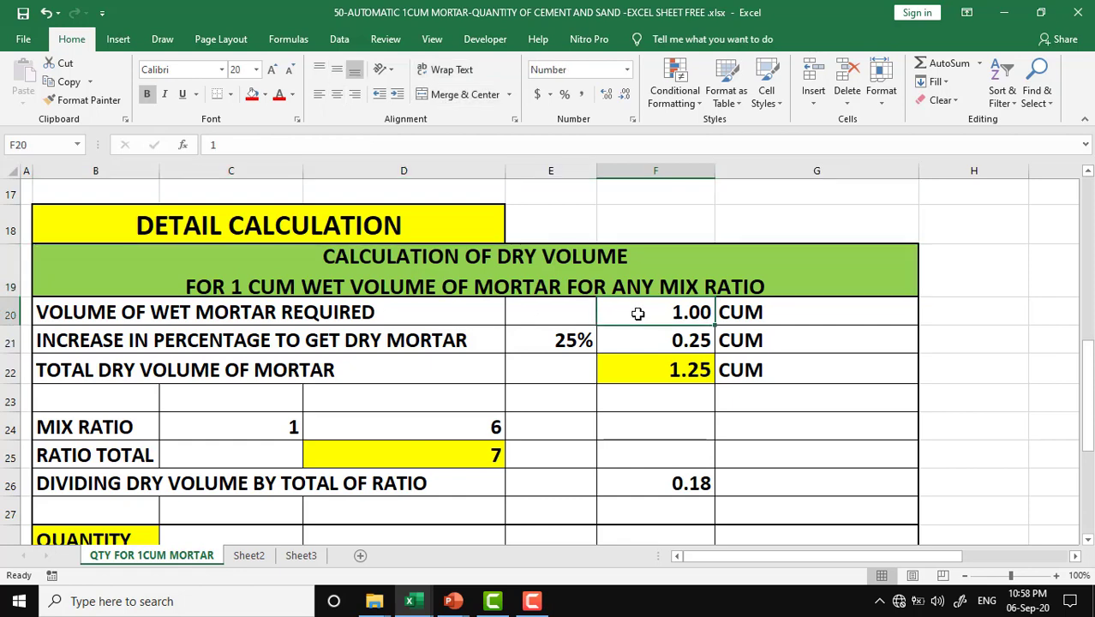
click(765, 312)
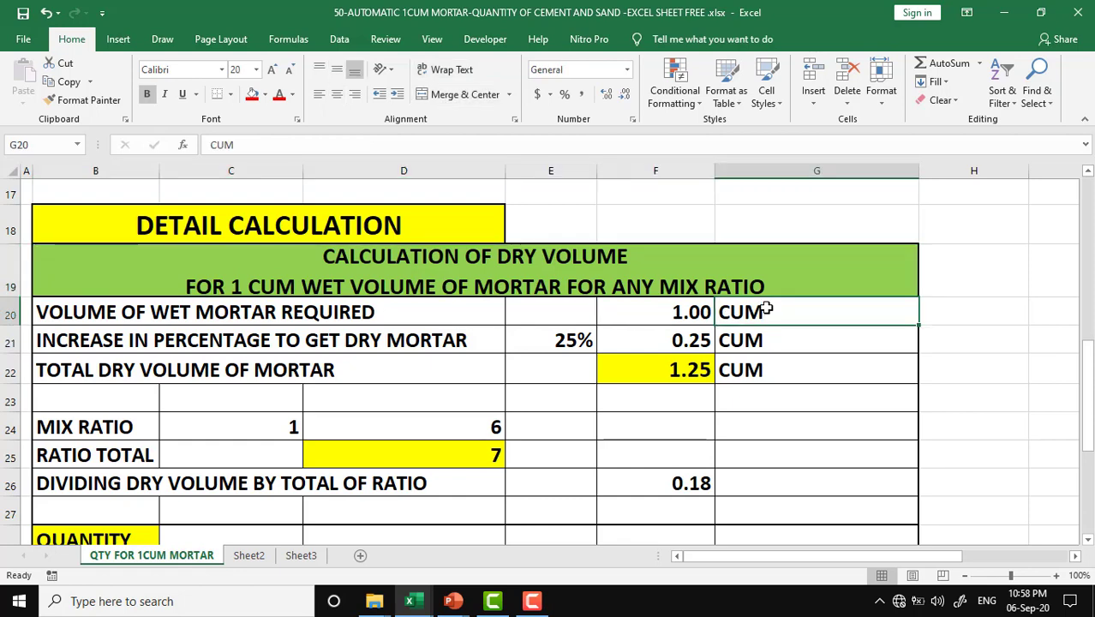
Step: Examine how the percentage increase is applied to the wet volume to get the total dry volume of mortar
click(124, 340)
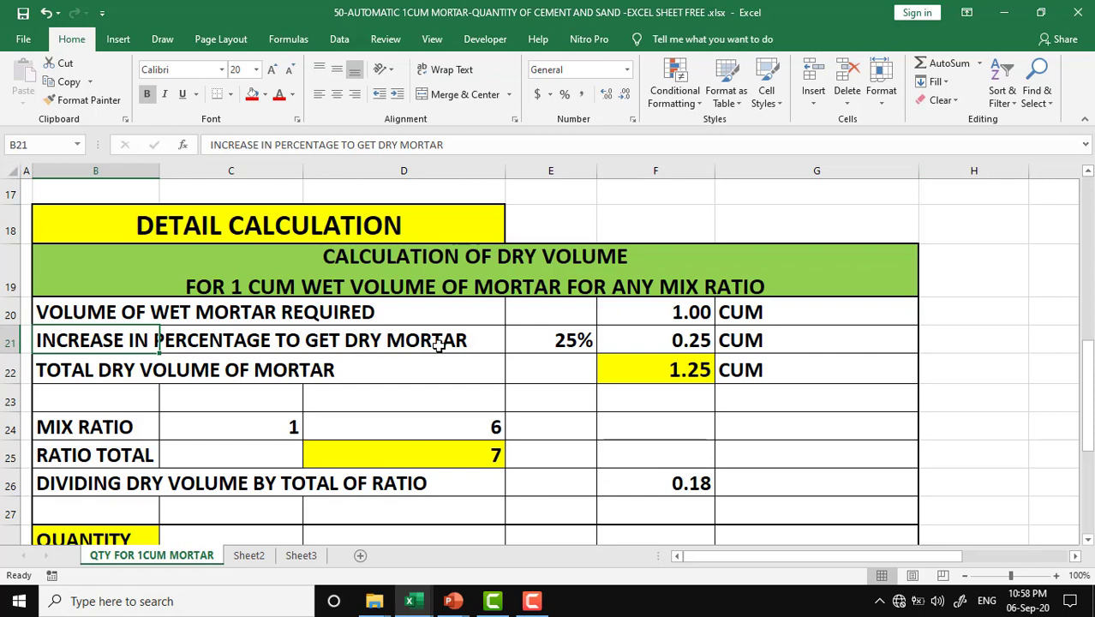
click(538, 346)
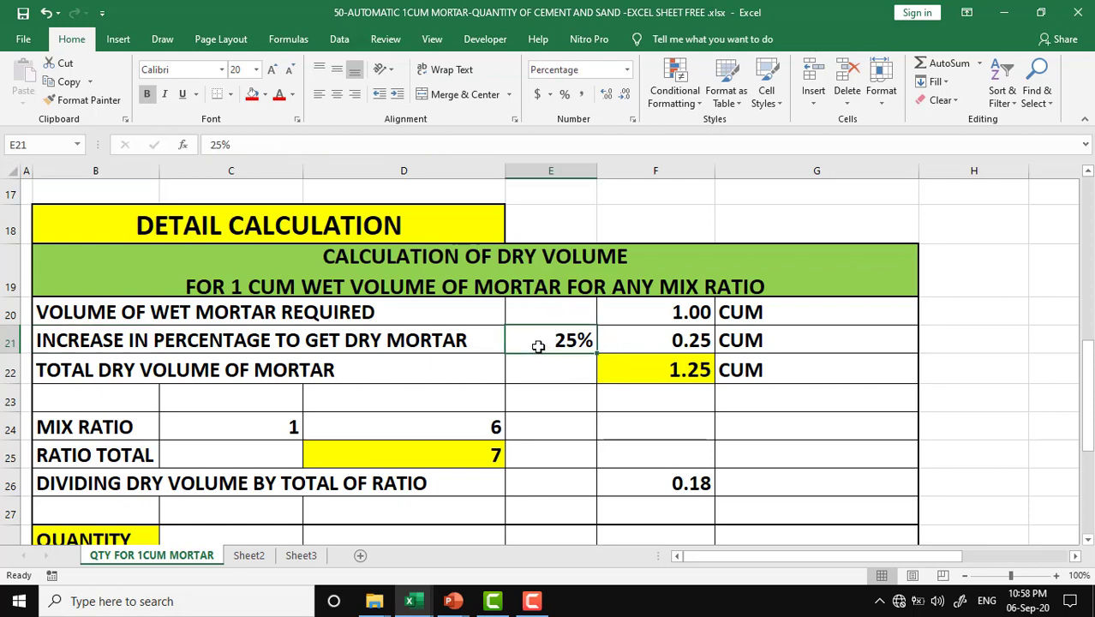
click(656, 342)
click(688, 314)
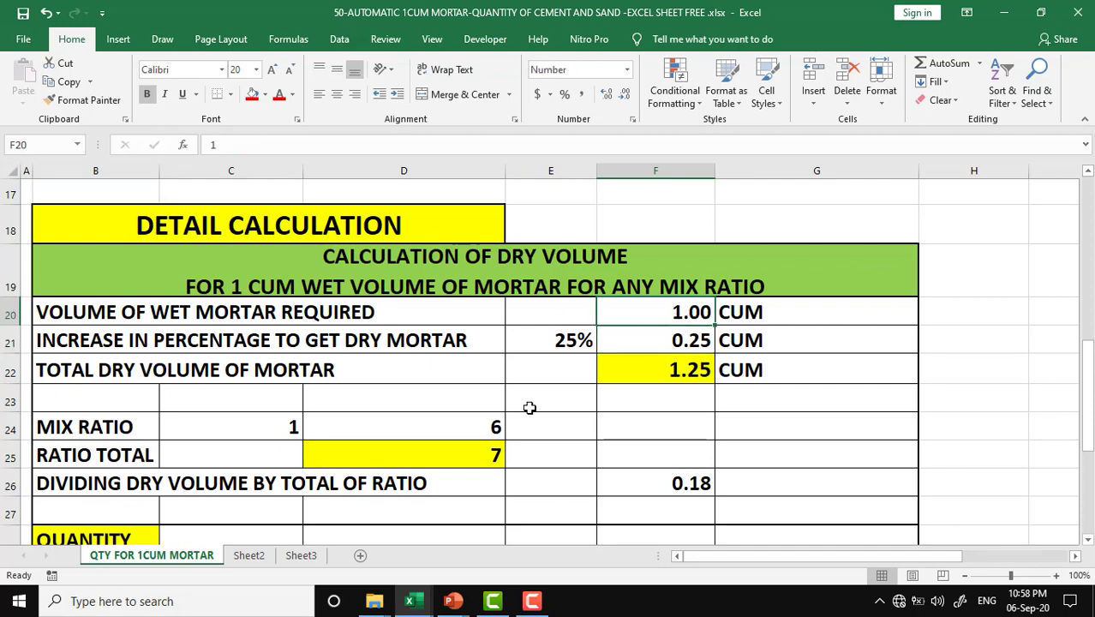
click(662, 345)
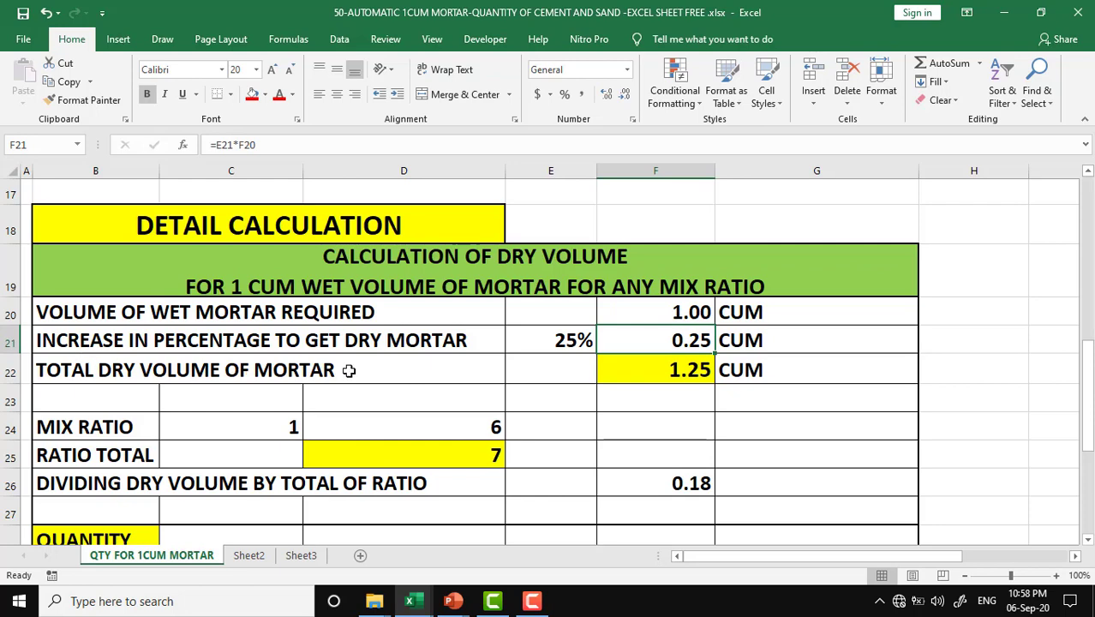
click(673, 369)
click(754, 371)
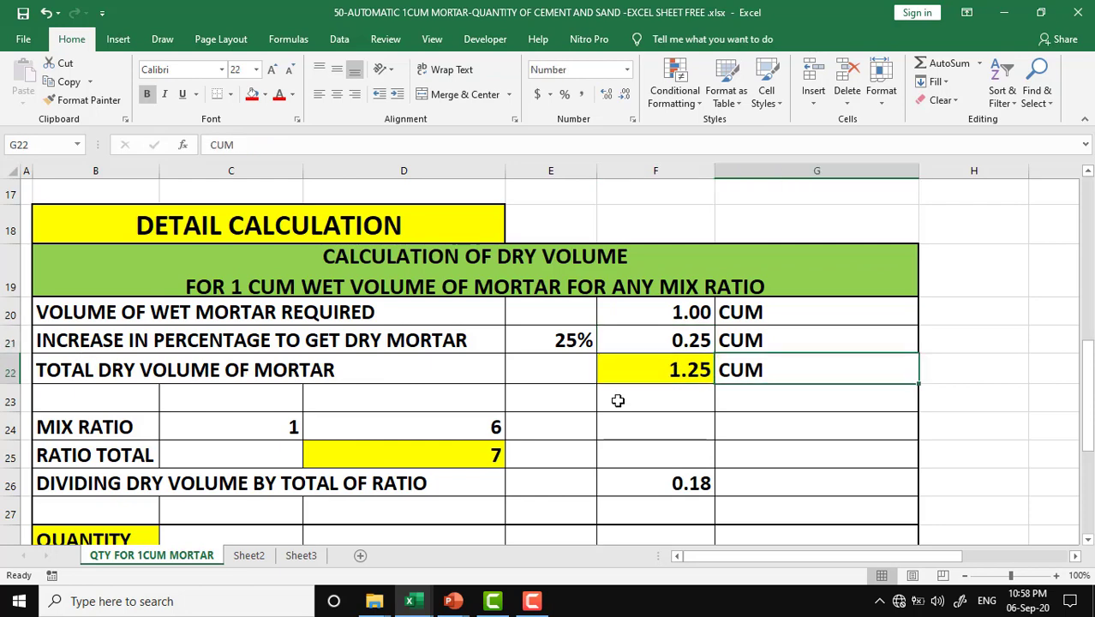
Step: Examine the mix ratio, ratio total and divided dry volume rows, along with the labels of the cement quantity section
scroll(302, 467, down, 1)
scroll(302, 467, down, 1)
click(73, 283)
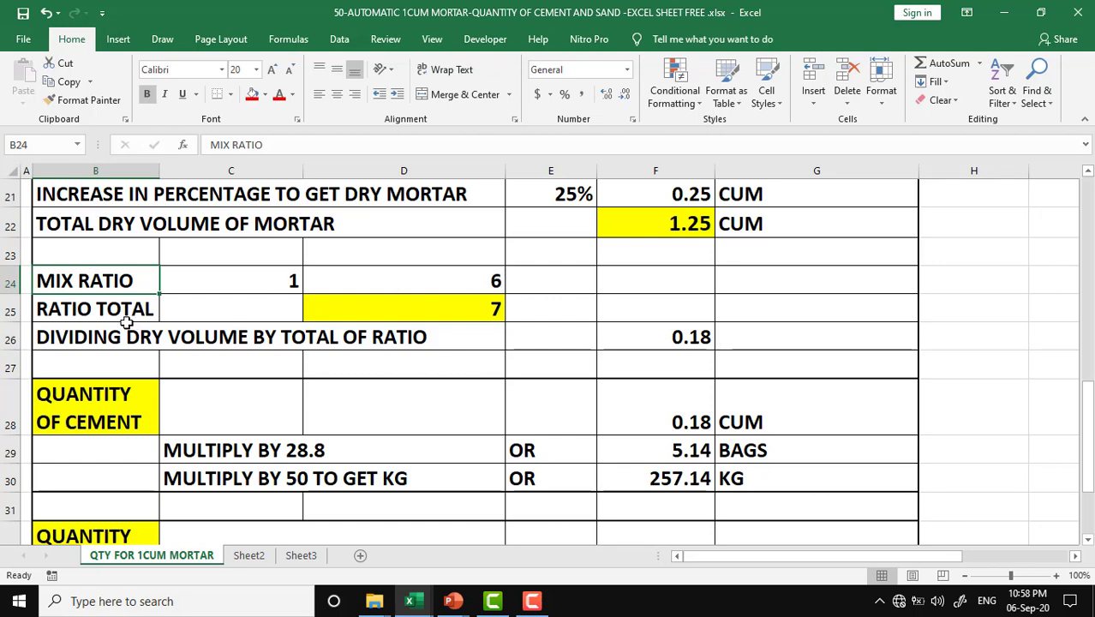
drag(117, 332, 120, 308)
click(496, 301)
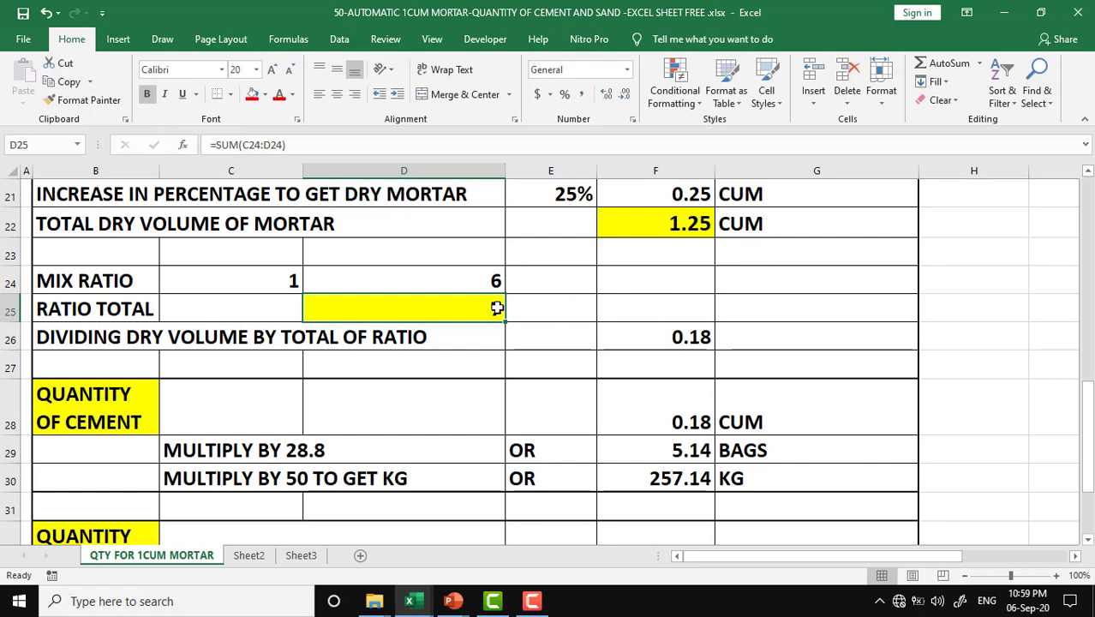
click(749, 335)
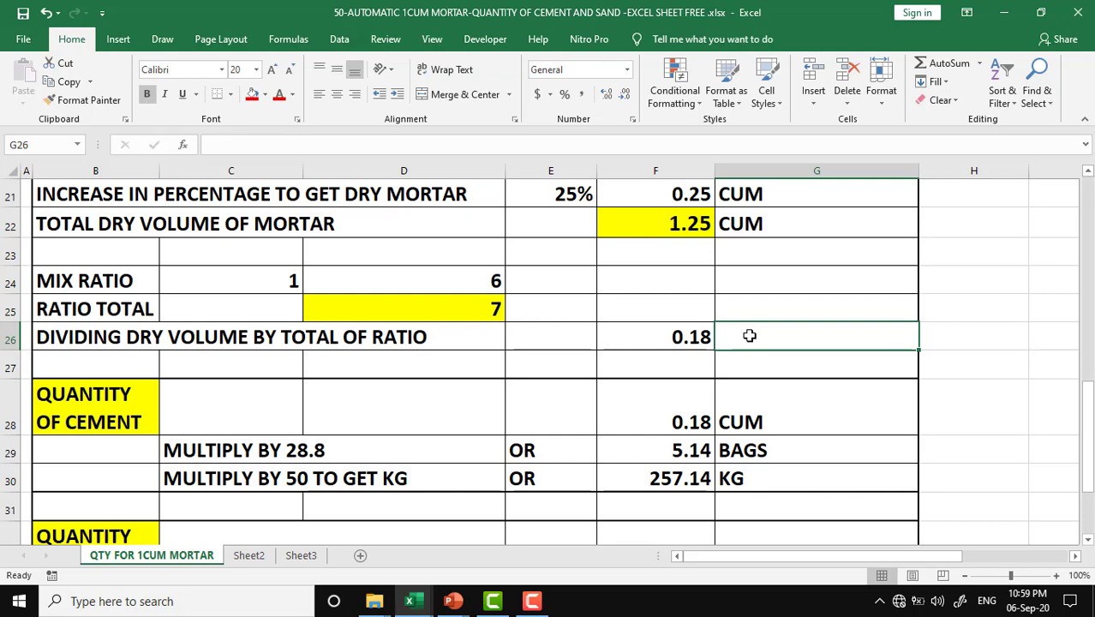
scroll(692, 378, down, 1)
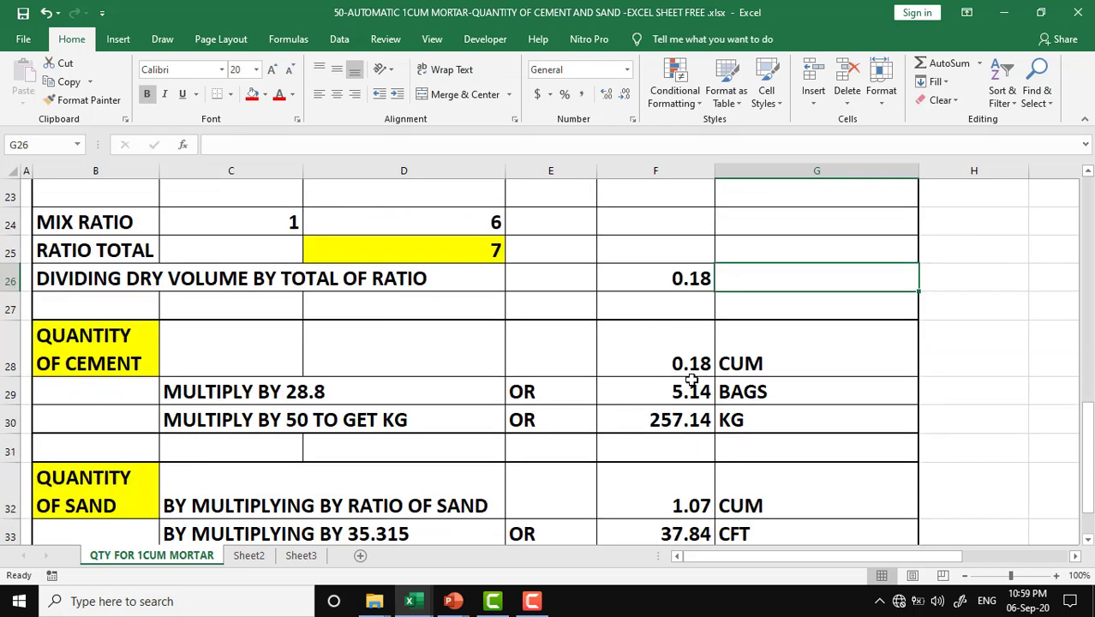
click(73, 359)
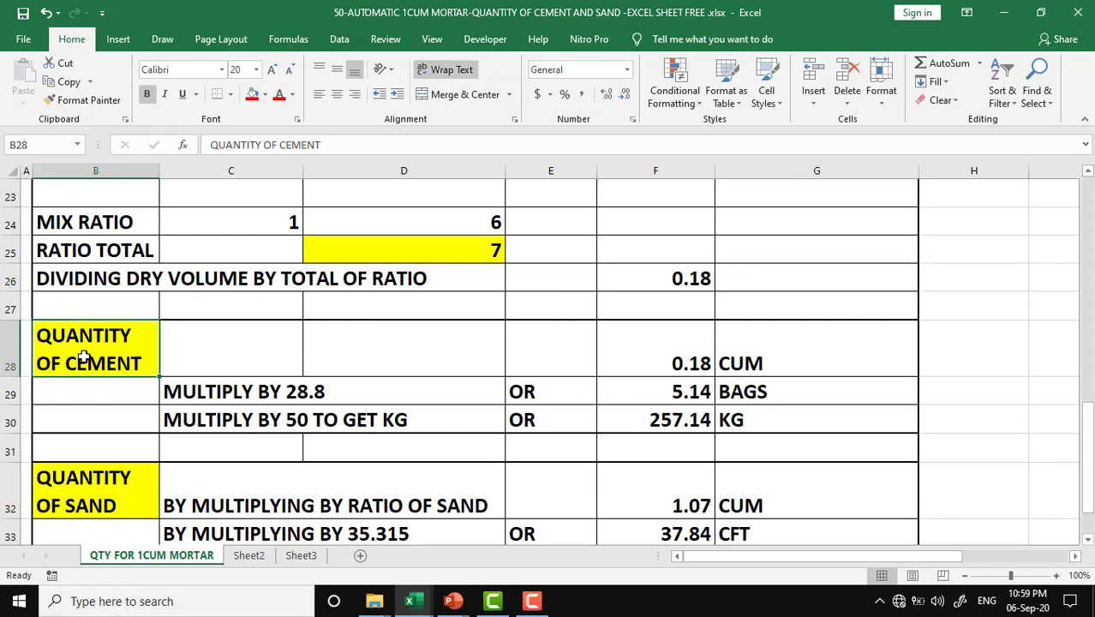
click(211, 392)
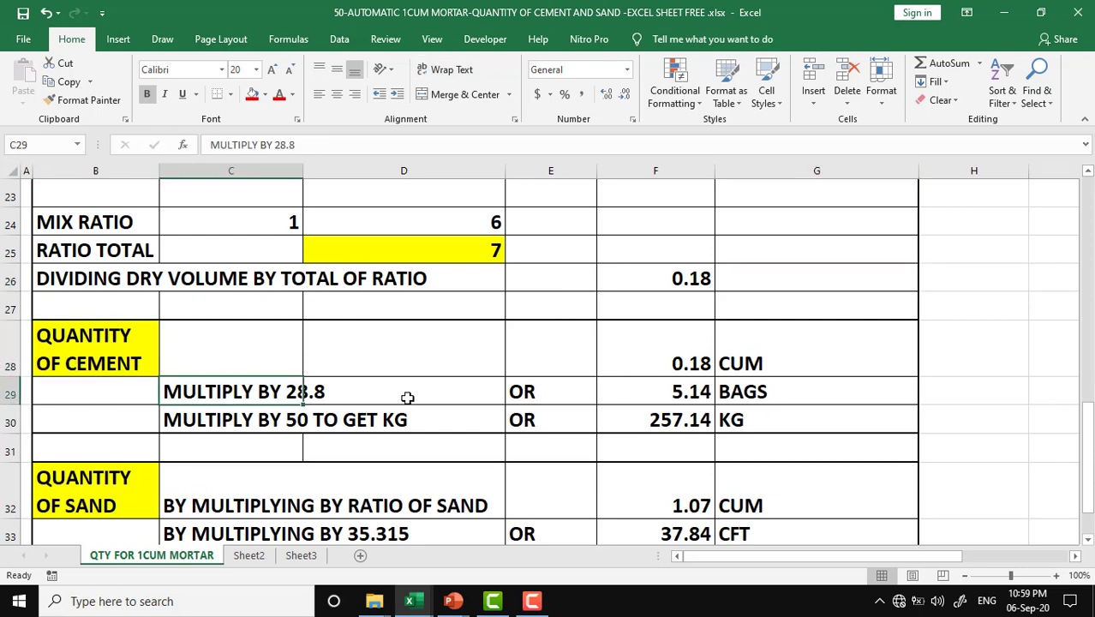
Step: Enter the unit CUM in cell G26, beside the result of dividing the dry volume by the ratio total
click(685, 278)
click(819, 279)
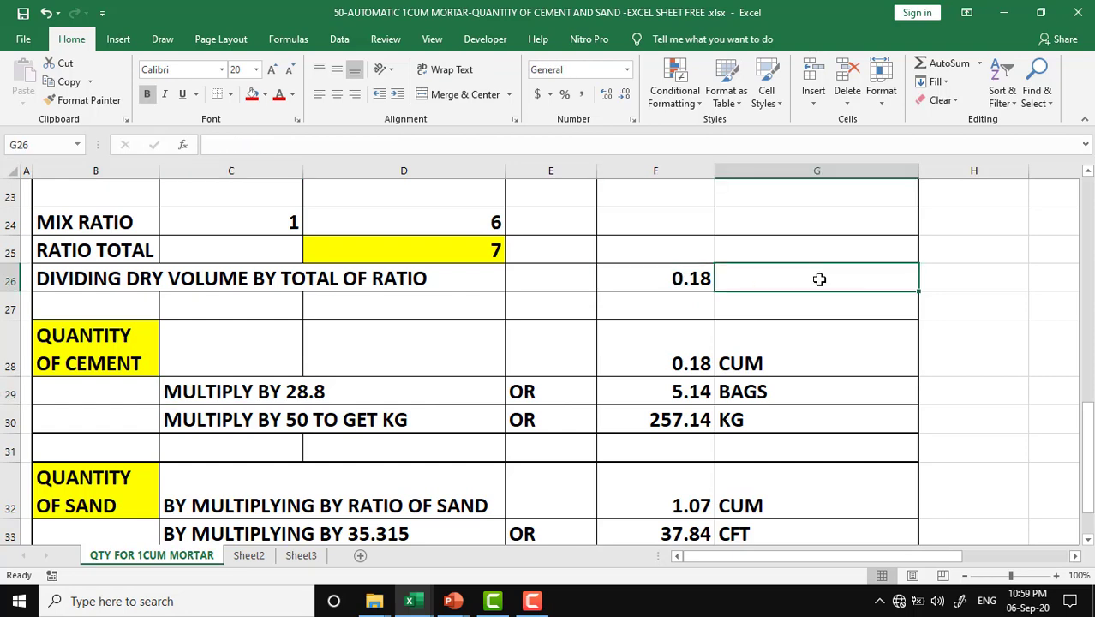
text(CUM)
key(Return)
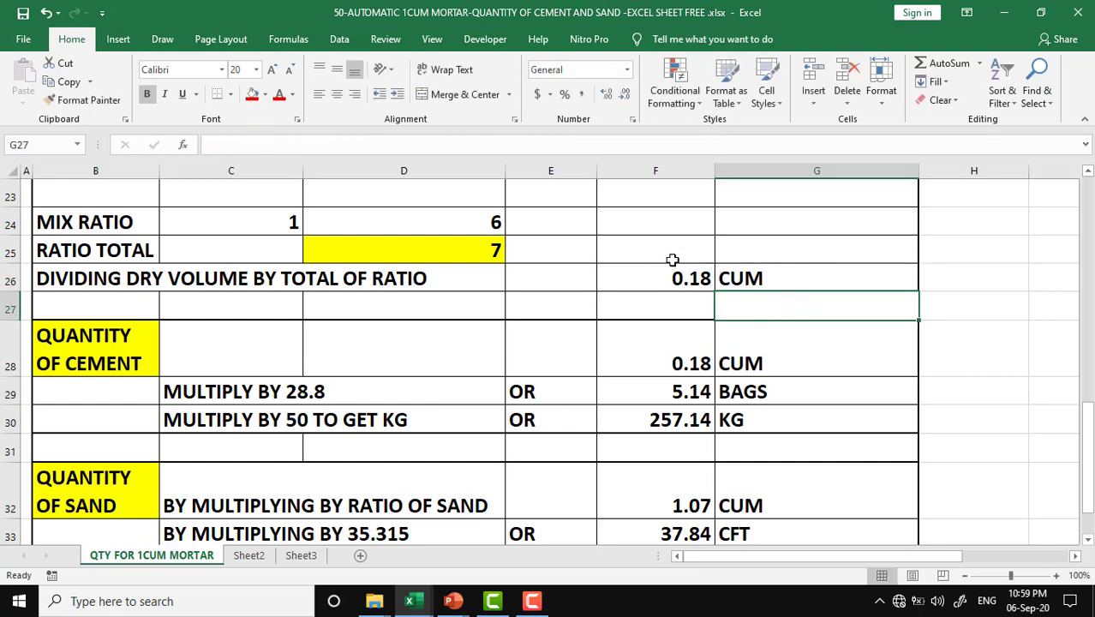
Step: Examine the cement quantity in cubic metres and its conversions to bags and kilograms
click(685, 358)
click(783, 355)
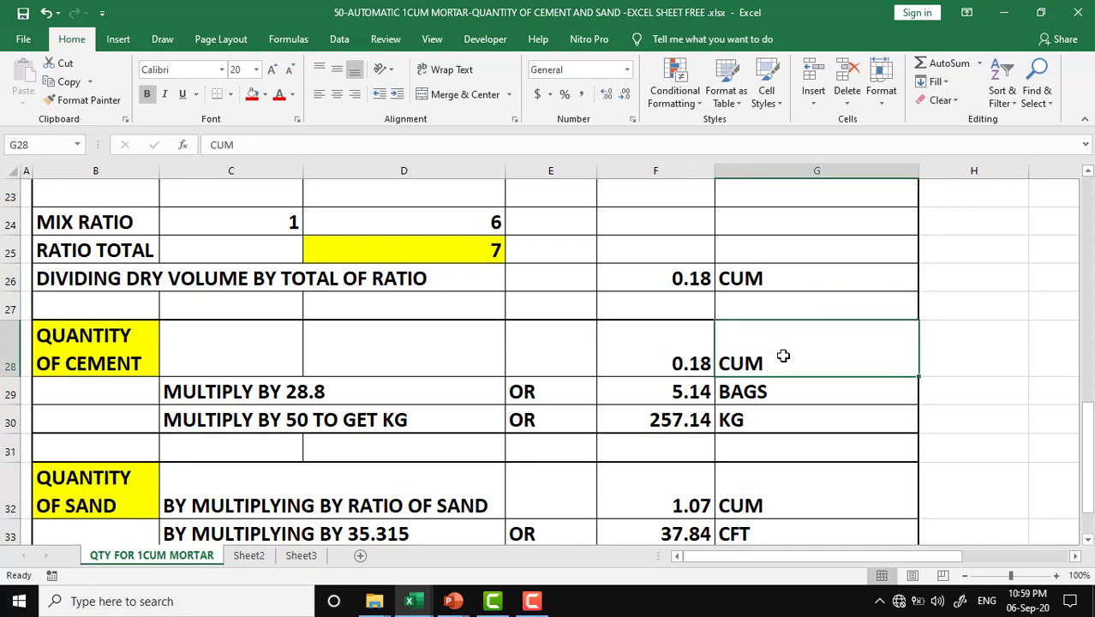
click(305, 392)
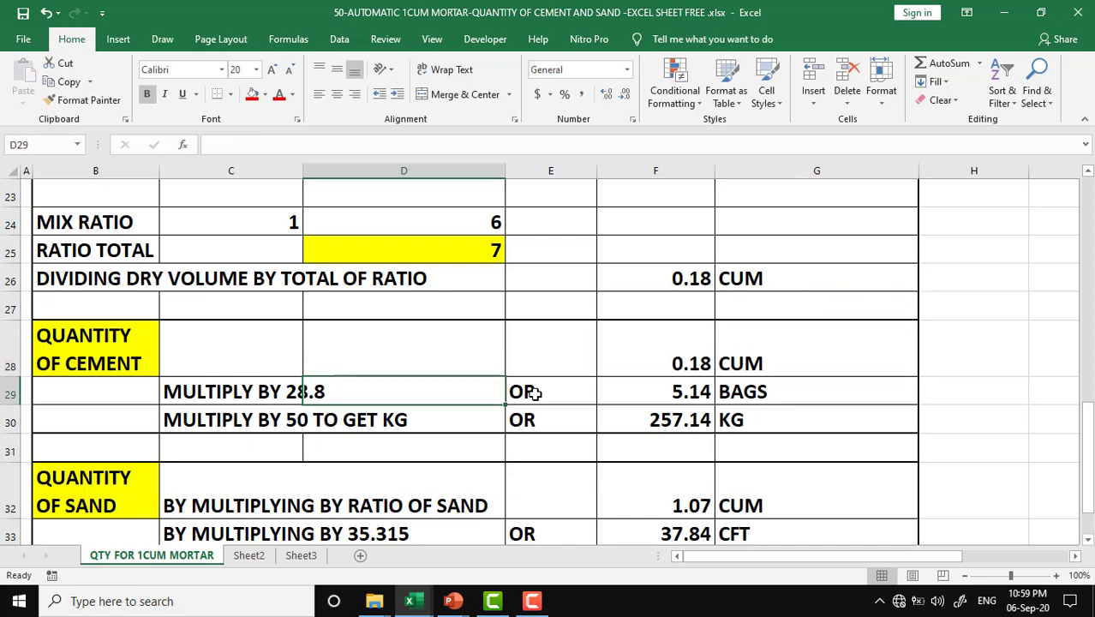
click(562, 391)
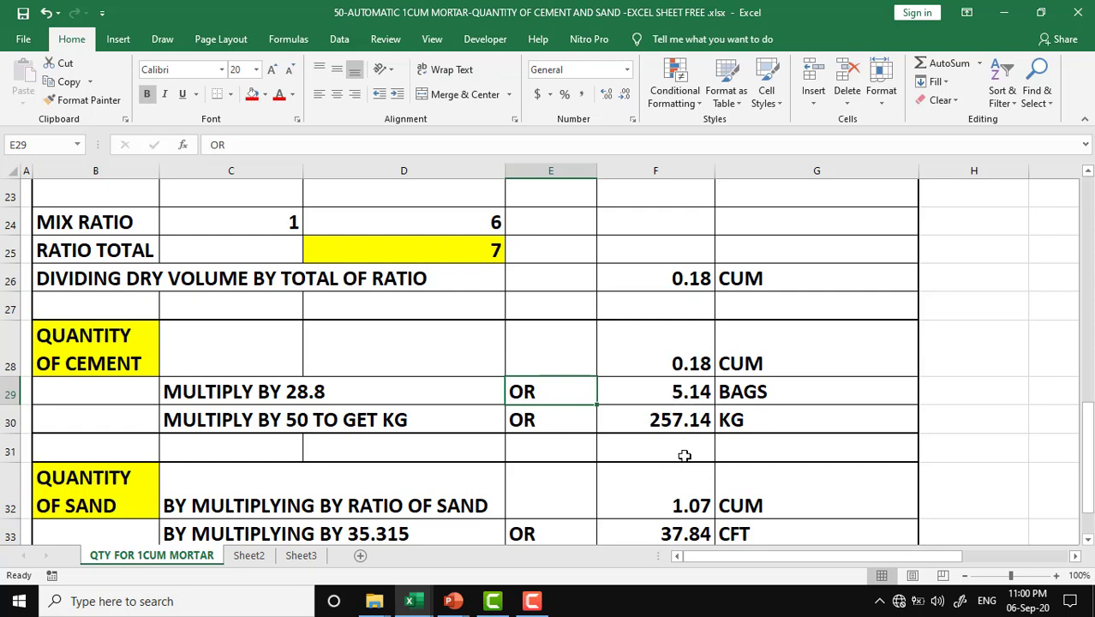
click(787, 428)
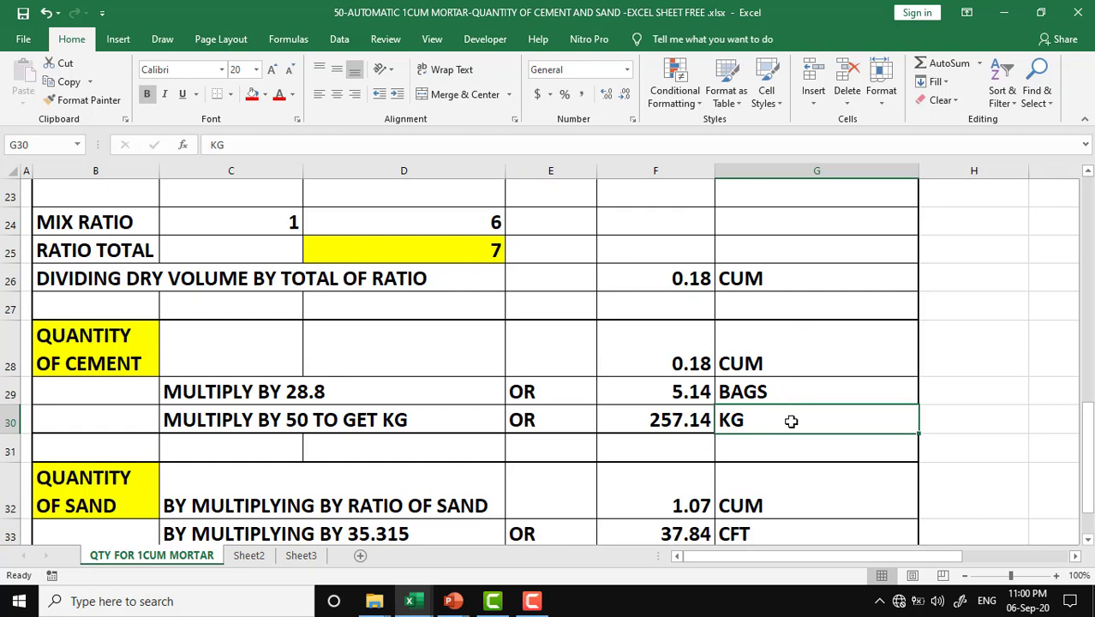
Step: Examine the sand quantity calculation against the mix ratio, including its cubic feet conversion and the formula for kilograms
scroll(776, 418, down, 2)
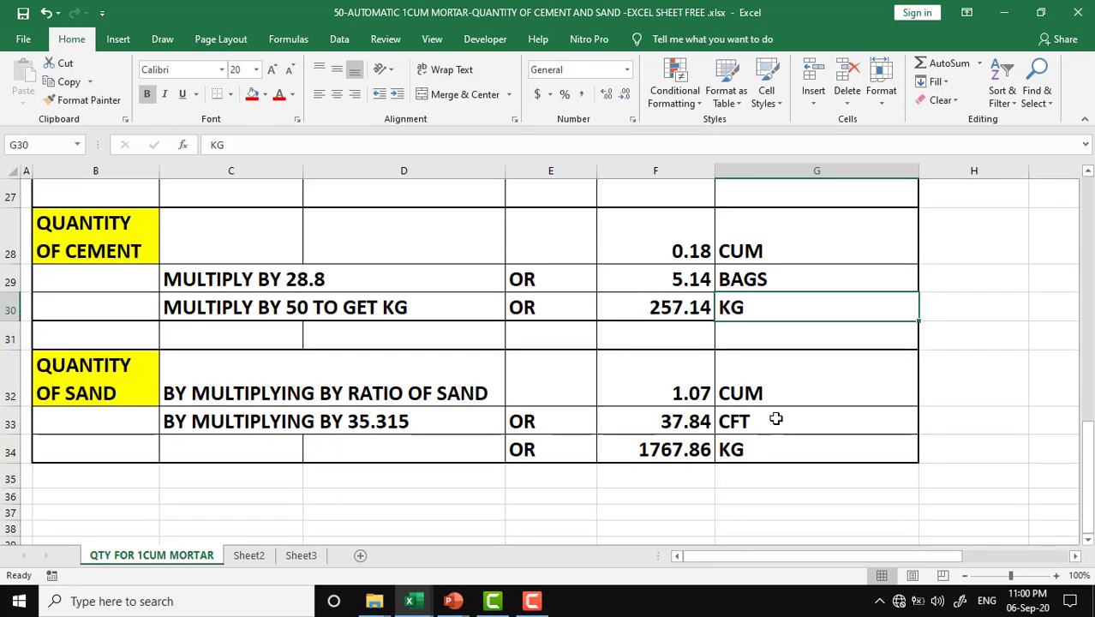
click(87, 367)
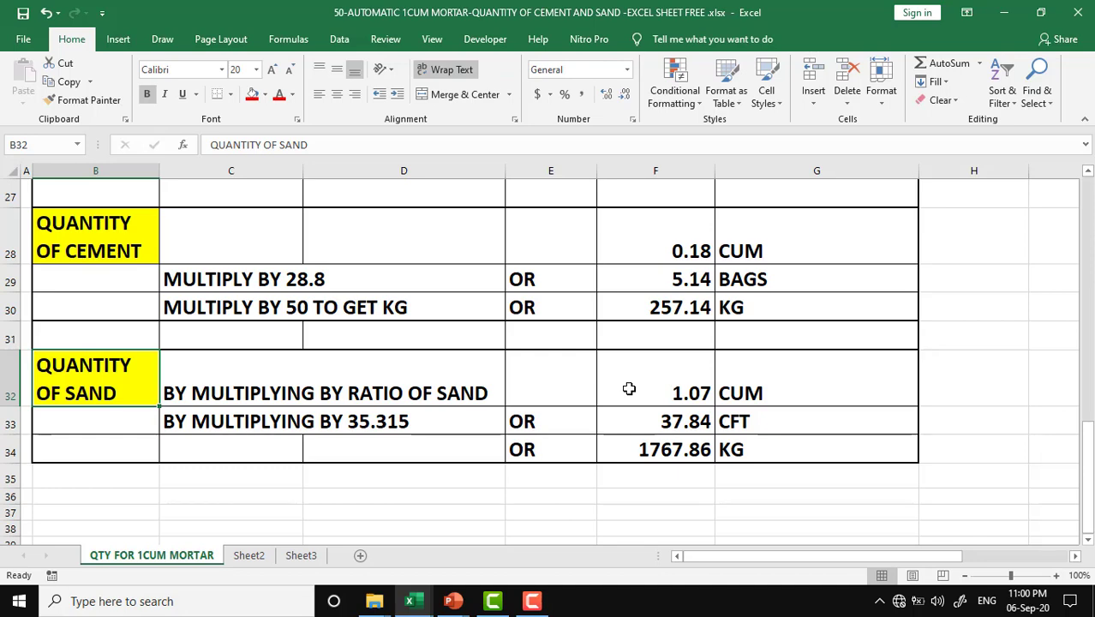
scroll(629, 388, up, 2)
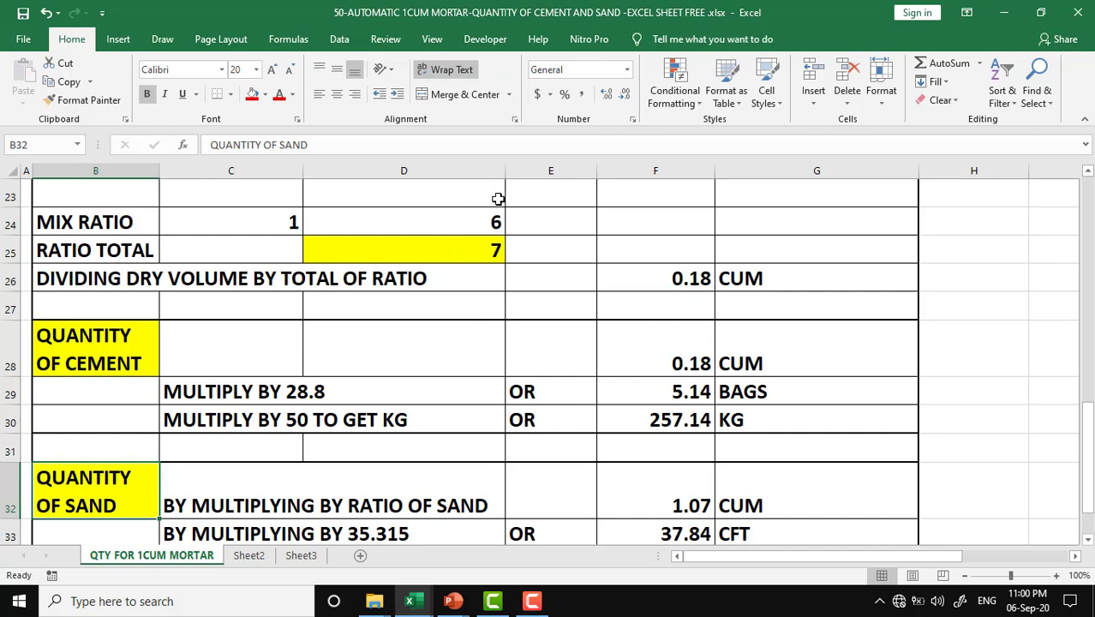
click(274, 222)
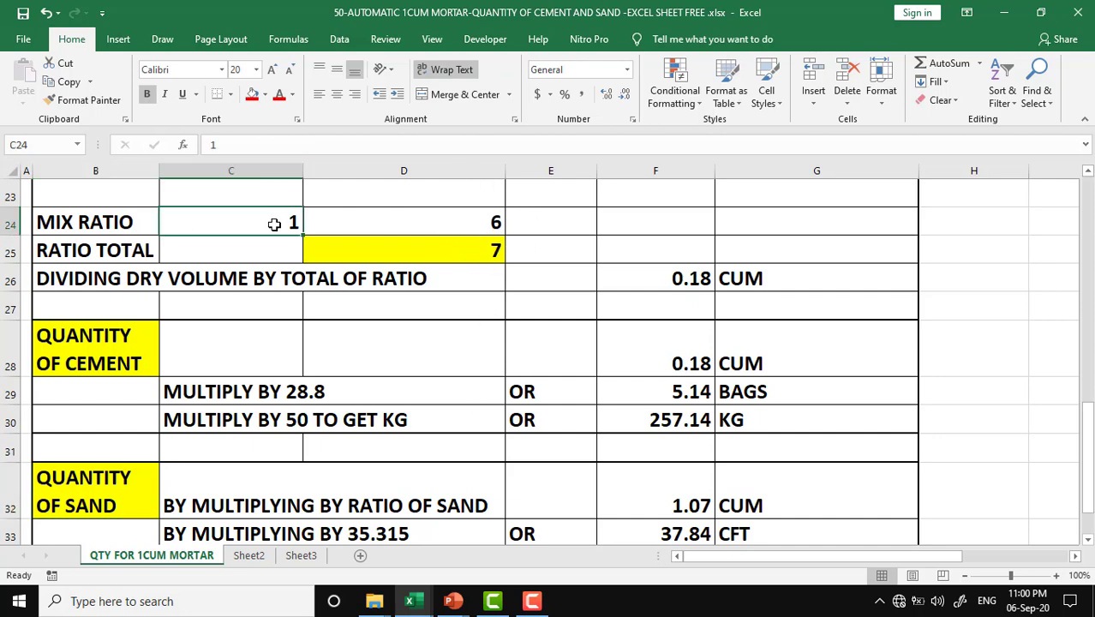
click(407, 224)
scroll(457, 364, down, 2)
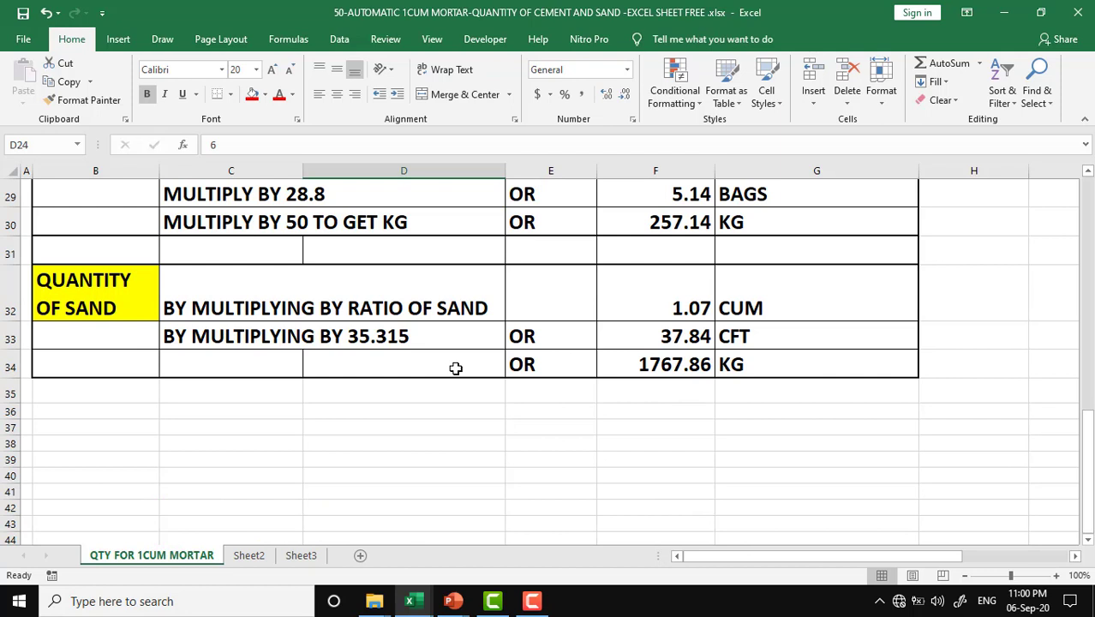
click(475, 301)
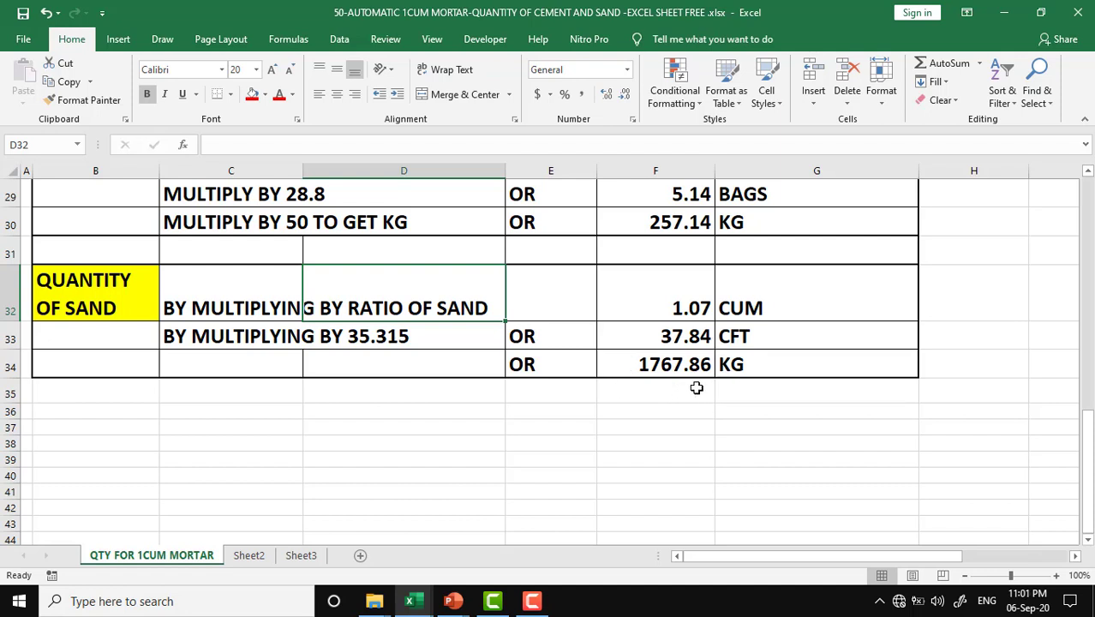
click(673, 365)
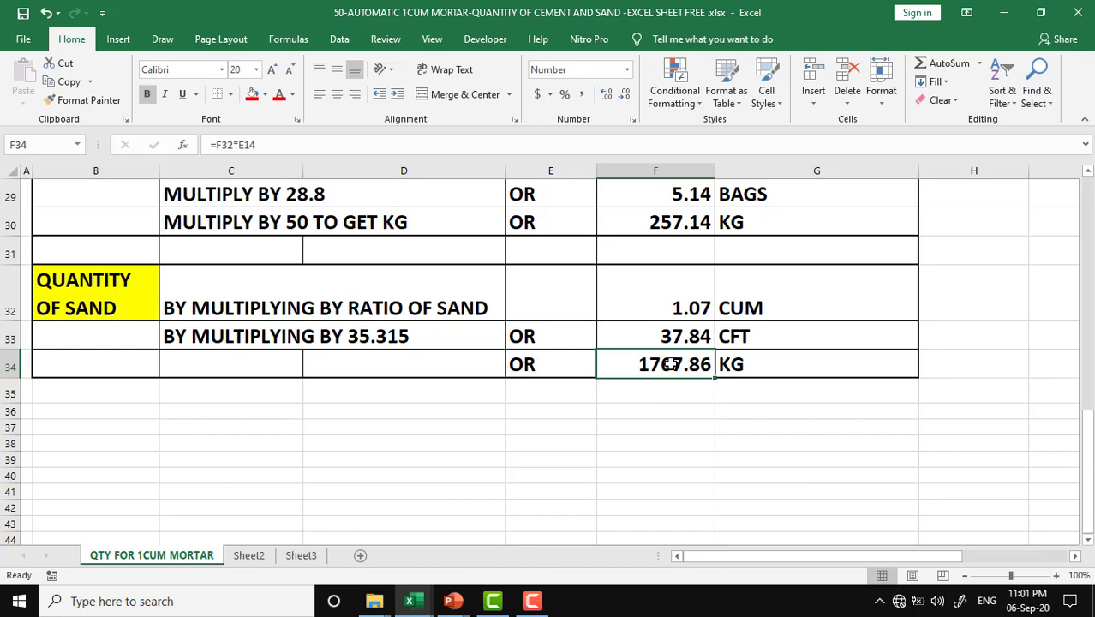
Step: Review the output summary and input data sections, and save the workbook
scroll(625, 387, up, 9)
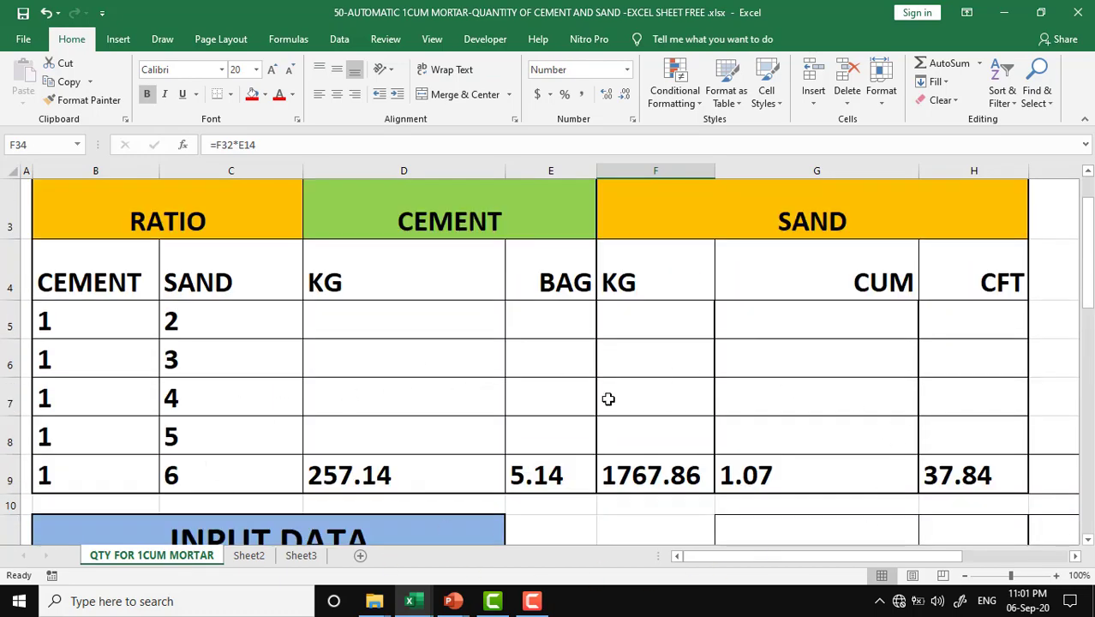
scroll(391, 448, up, 1)
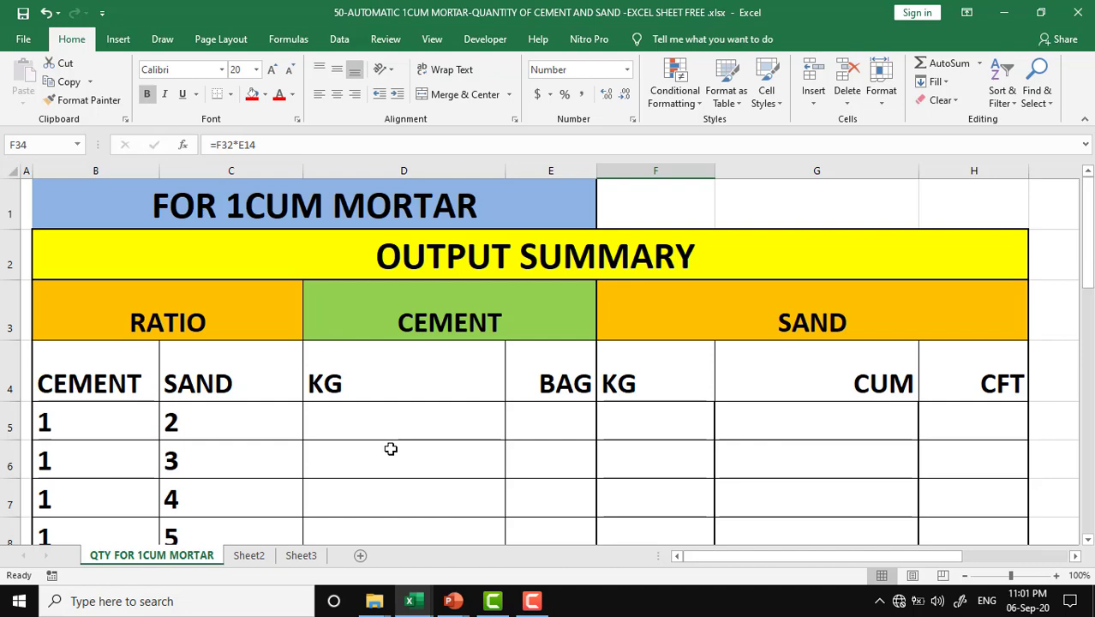
scroll(434, 426, down, 2)
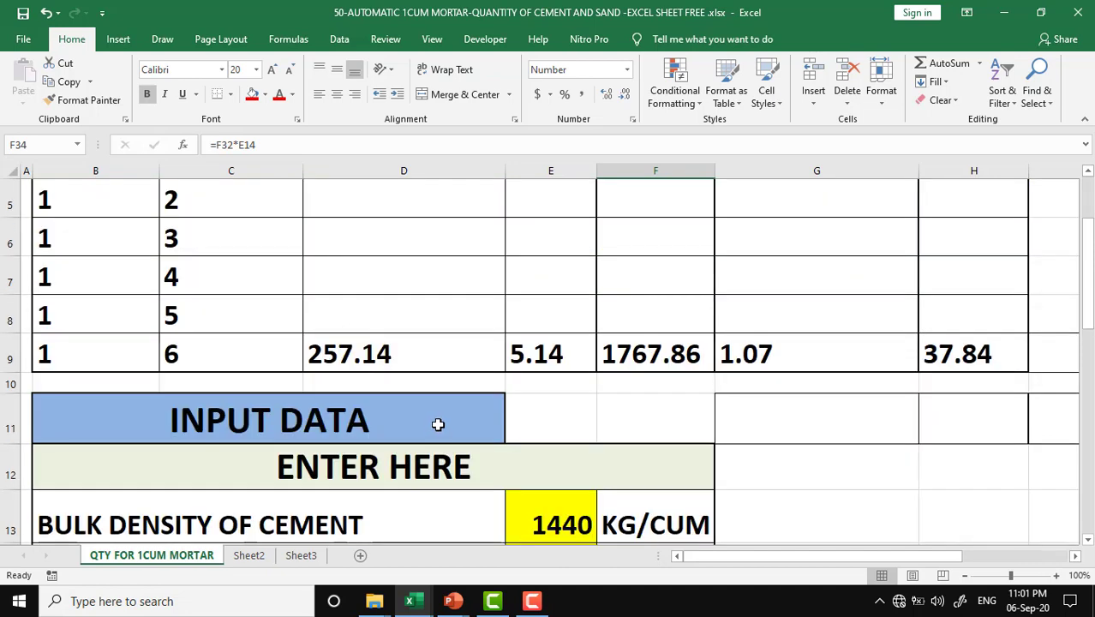
scroll(438, 424, down, 2)
scroll(437, 424, up, 3)
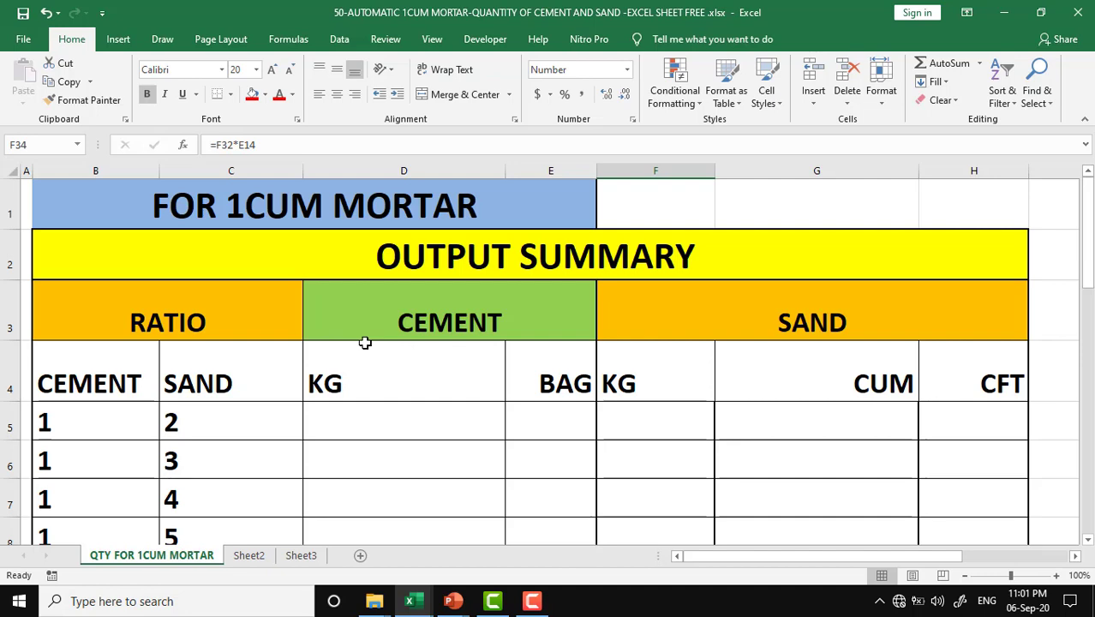
click(278, 205)
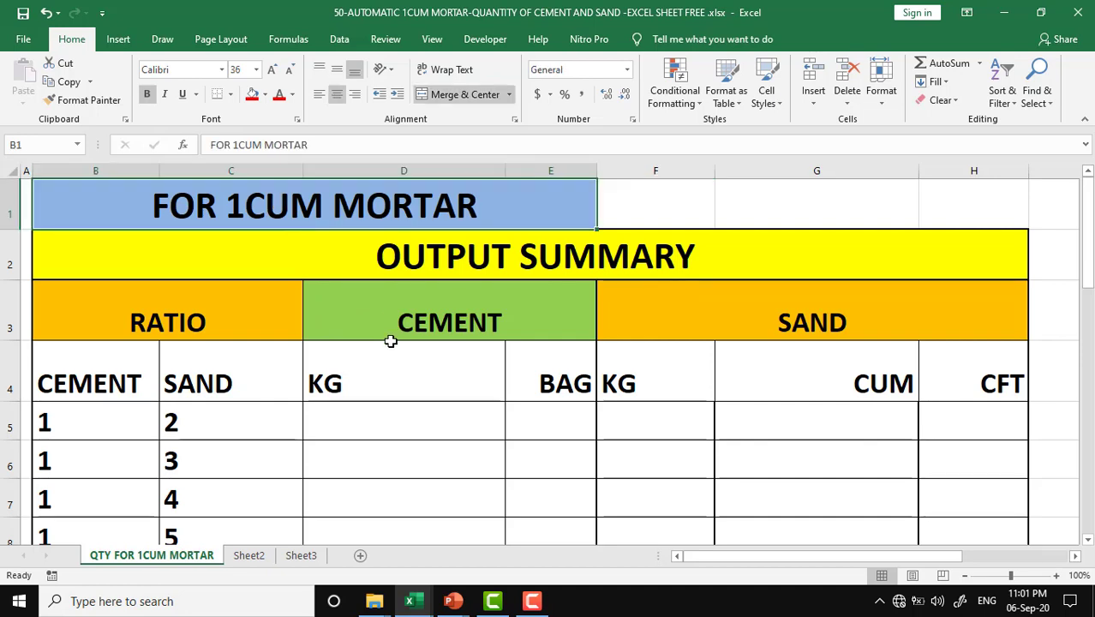
click(23, 14)
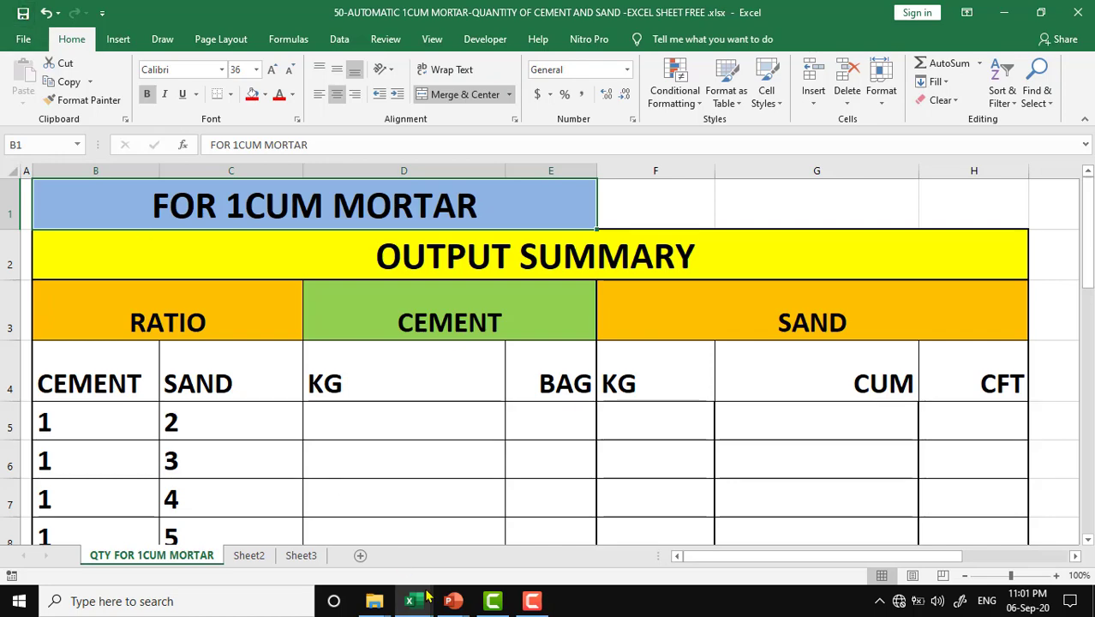